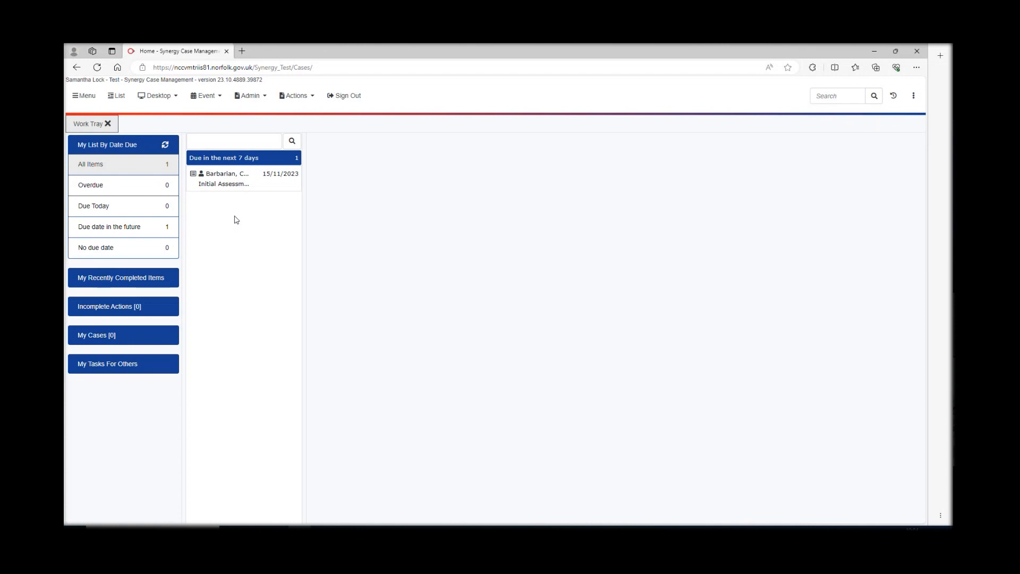
# - From the Work Tray, open the Actions menu in the top toolbar
pyautogui.click(312, 97)
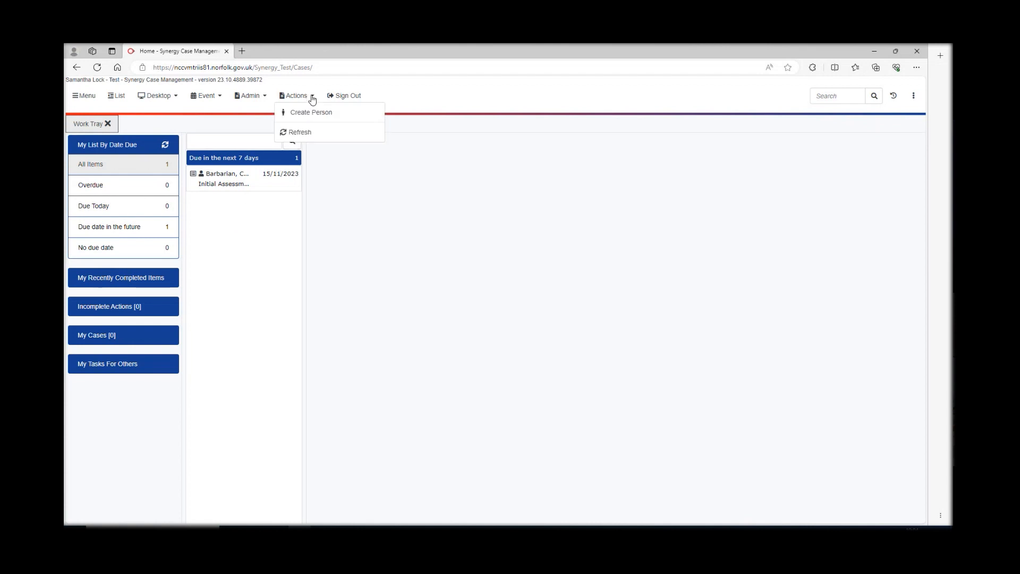
# - Start a Create Person record with family and first names, confirm no match exists, and resume editing
pyautogui.click(312, 112)
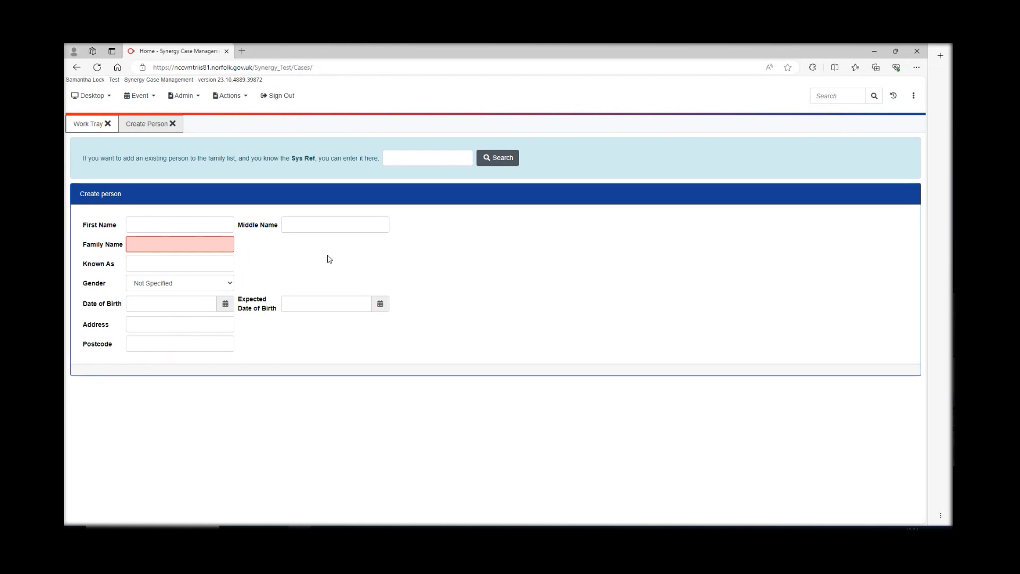
pyautogui.click(186, 242)
pyautogui.write('Canvas')
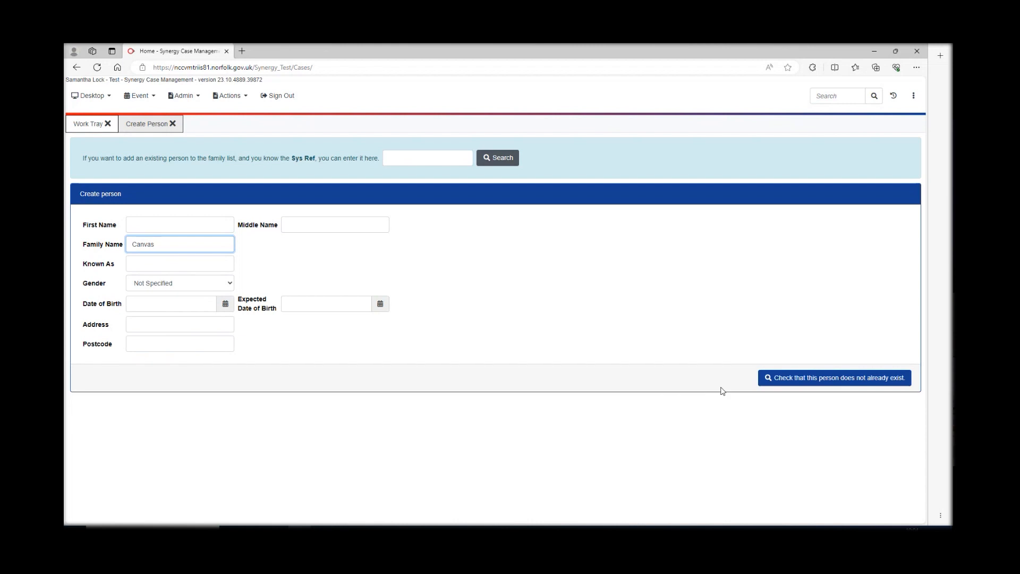
pyautogui.click(161, 225)
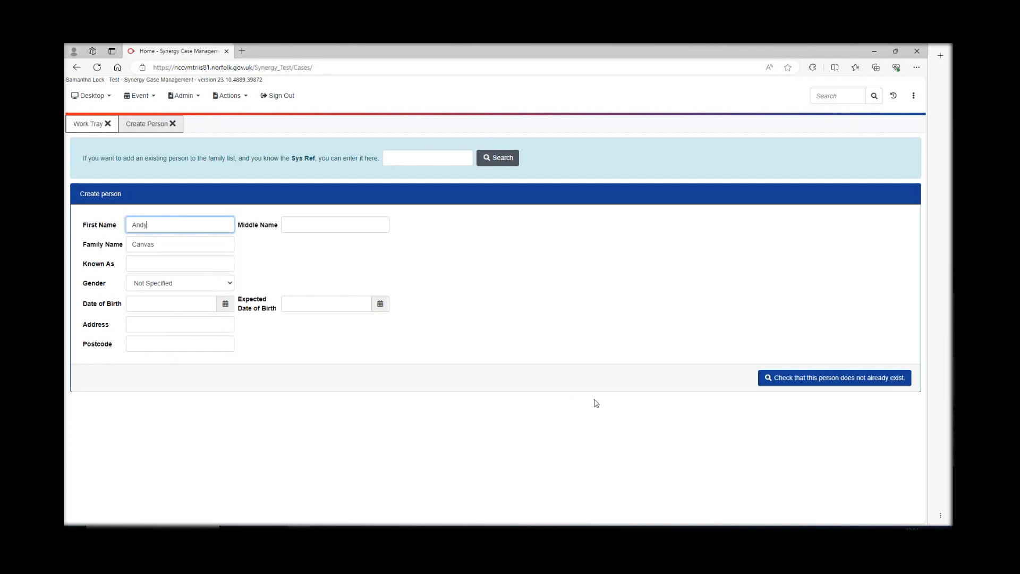
pyautogui.click(795, 380)
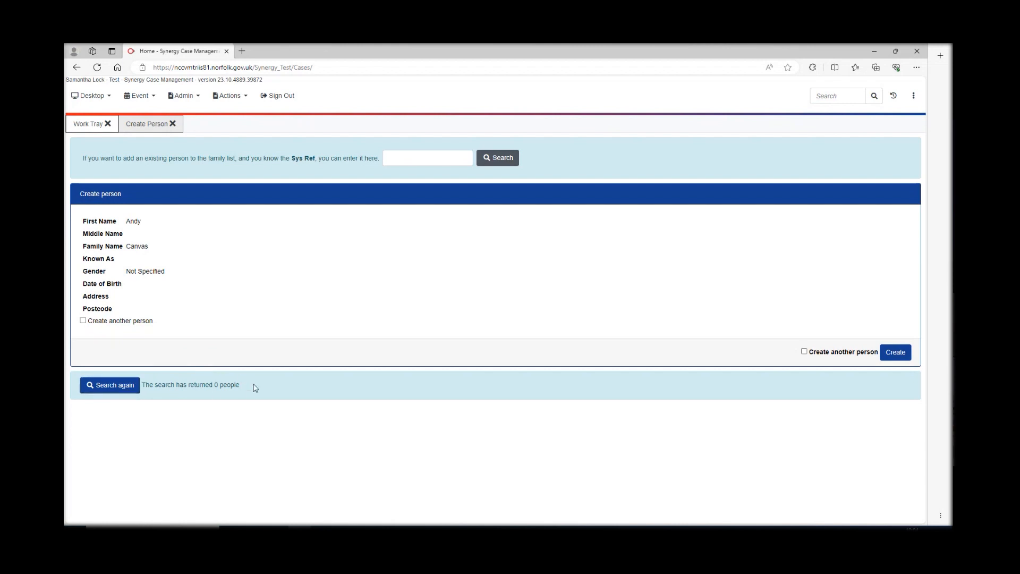
pyautogui.click(113, 391)
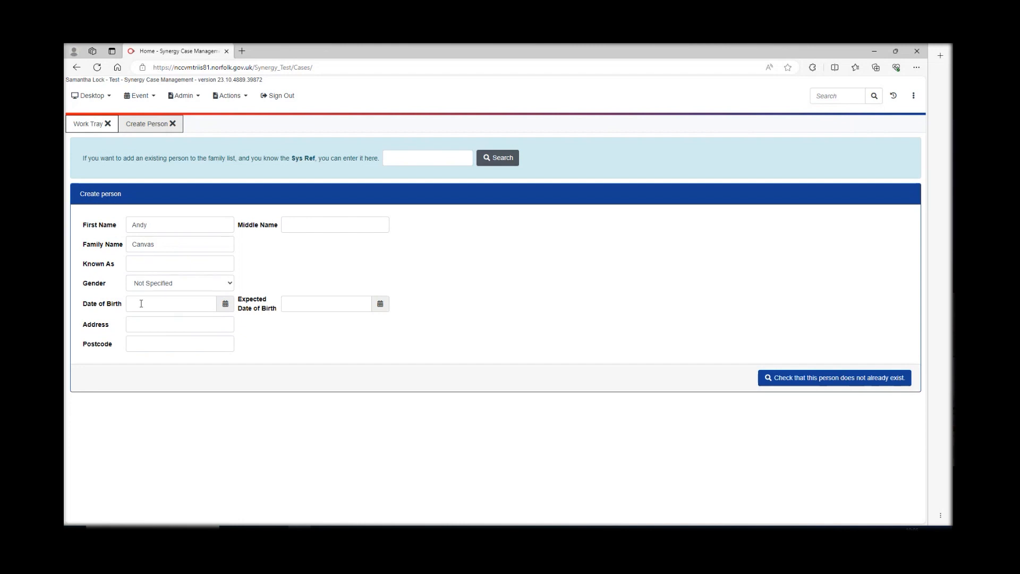
# - Set the new person's date of birth to 01/03/2023 using the calendar
pyautogui.click(225, 305)
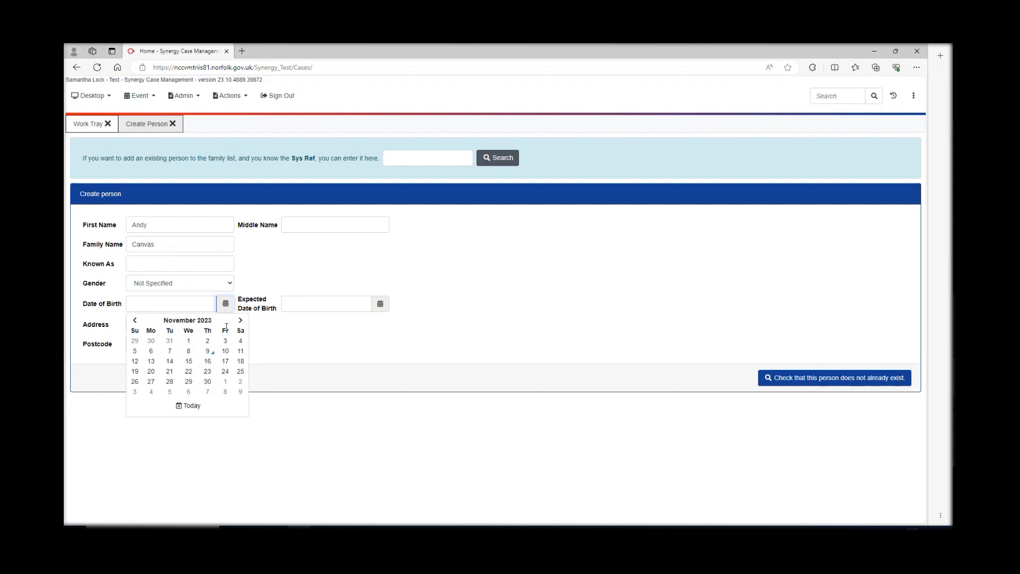
pyautogui.click(136, 321)
pyautogui.click(136, 321)
pyautogui.click(136, 321)
pyautogui.click(136, 321)
pyautogui.click(136, 321)
pyautogui.click(136, 321)
pyautogui.click(136, 321)
pyautogui.click(136, 321)
pyautogui.click(189, 341)
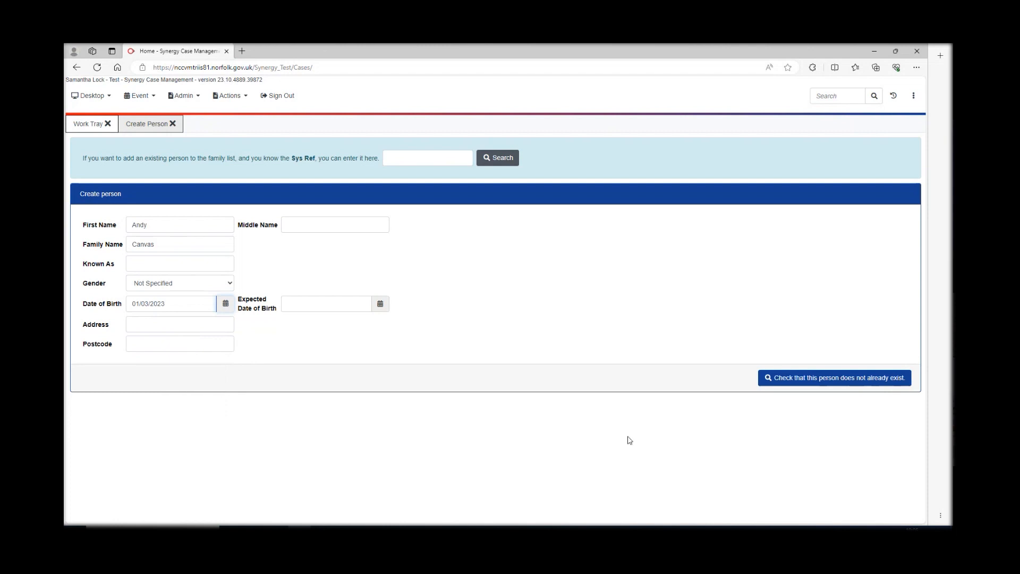
# - Recheck for duplicates, tick Create another person, and create the record
pyautogui.click(782, 383)
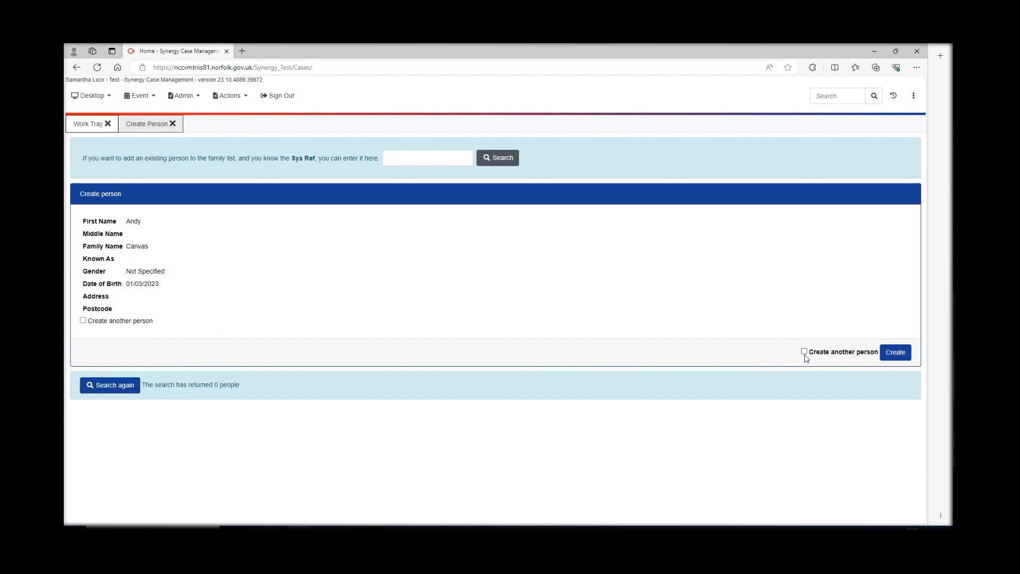
pyautogui.click(804, 351)
pyautogui.click(895, 353)
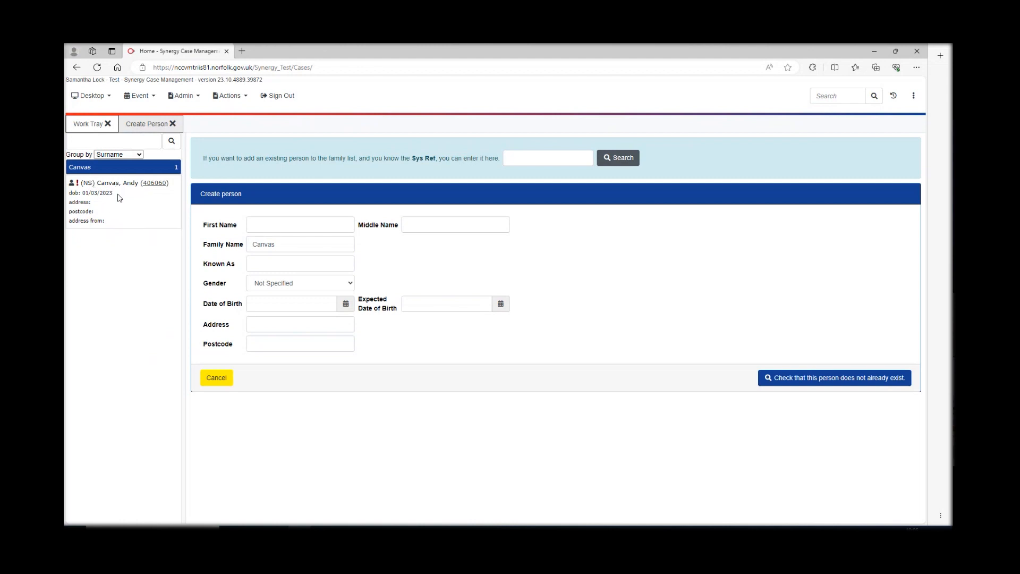
# - Enter the second person's first name, confirm no match exists, and resume editing
pyautogui.click(269, 223)
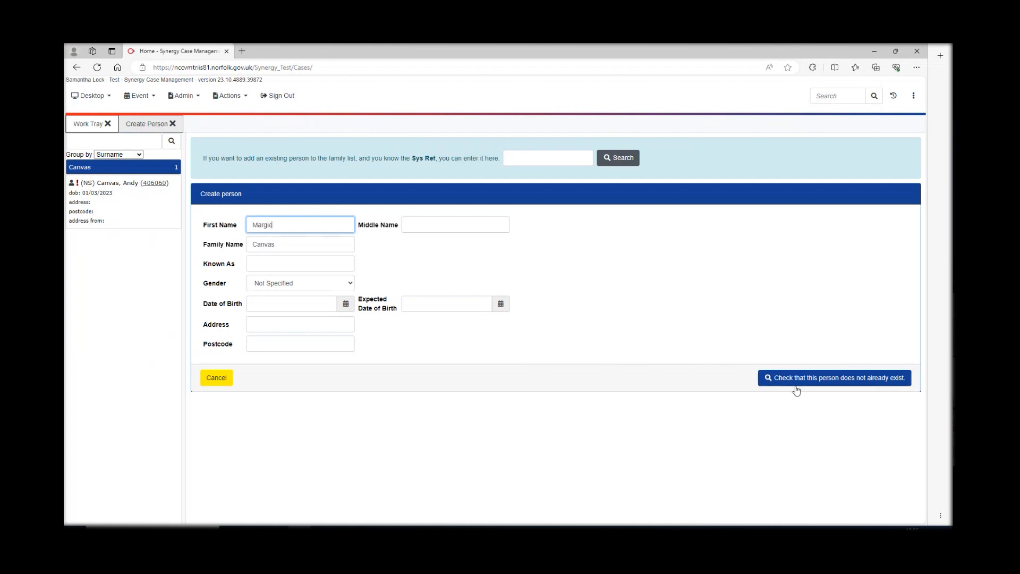
pyautogui.click(833, 379)
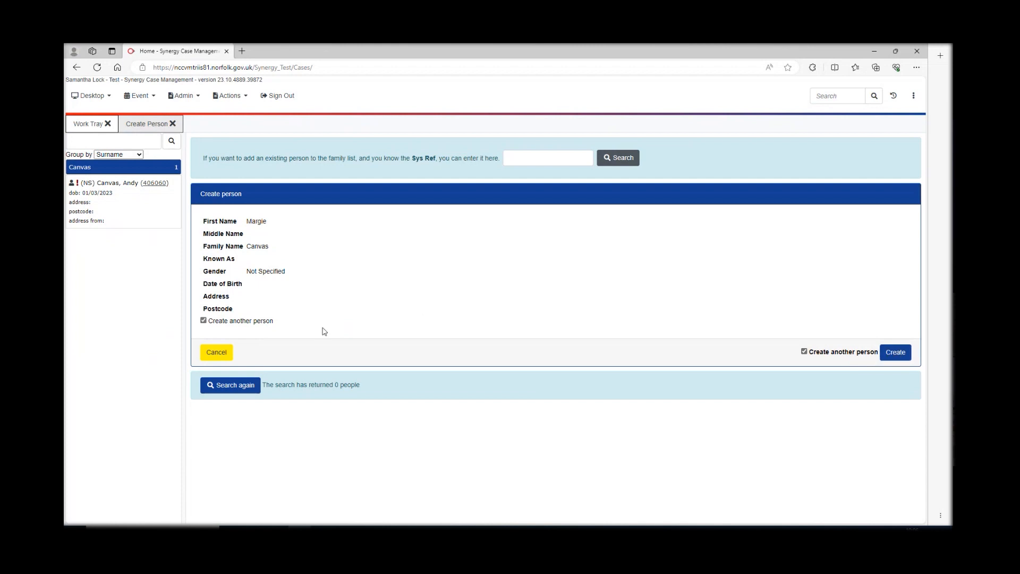
pyautogui.click(237, 386)
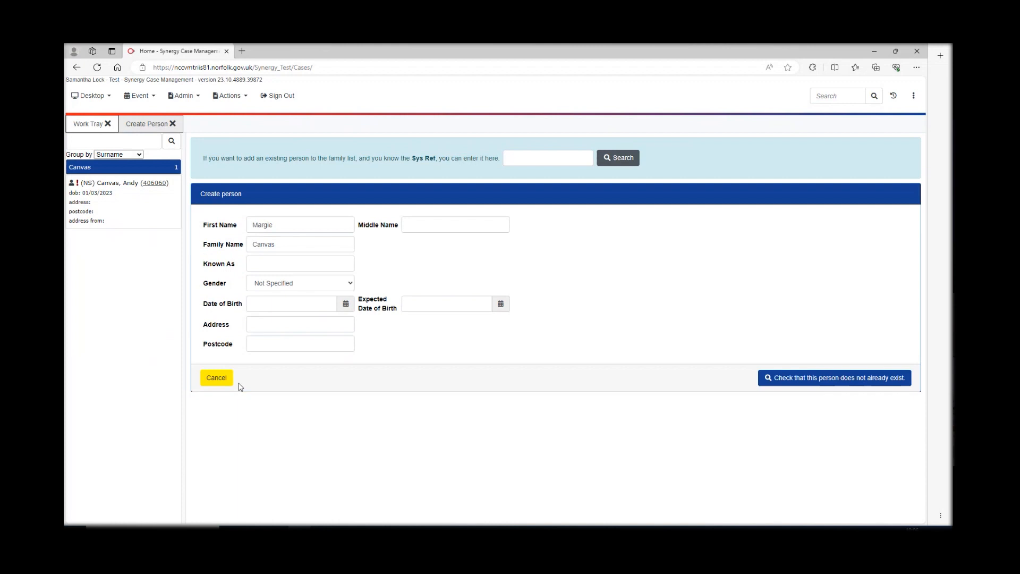
# - Set the second person's date of birth to 01/08/2022 in the calendar
pyautogui.click(271, 302)
pyautogui.click(346, 304)
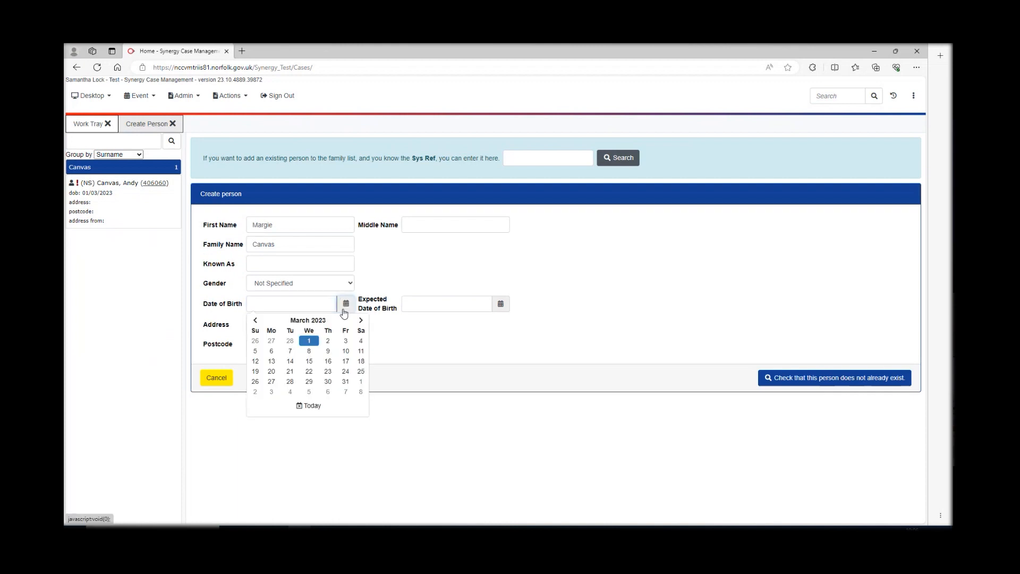
pyautogui.click(254, 320)
pyautogui.click(255, 321)
pyautogui.click(255, 321)
pyautogui.click(255, 320)
pyautogui.click(256, 320)
pyautogui.click(256, 320)
pyautogui.click(256, 320)
pyautogui.click(272, 342)
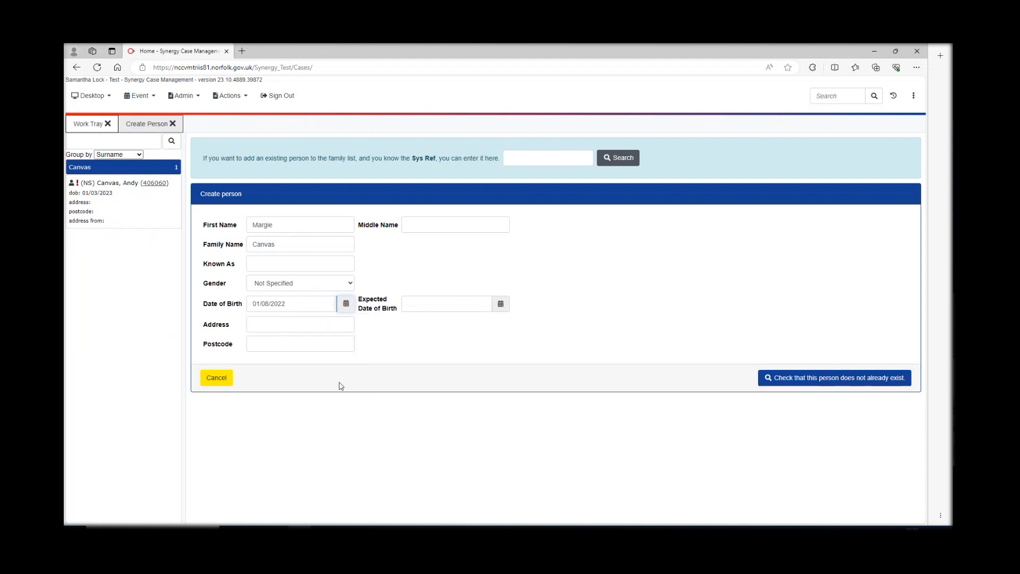
# - Recheck for duplicates, create the second record, and start the next person's first name
pyautogui.click(787, 379)
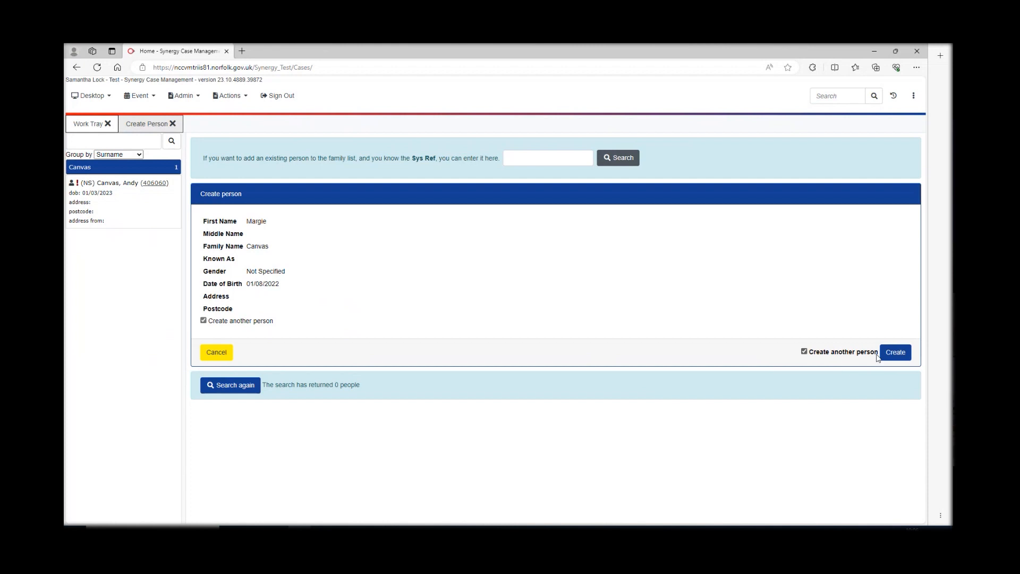
pyautogui.click(895, 353)
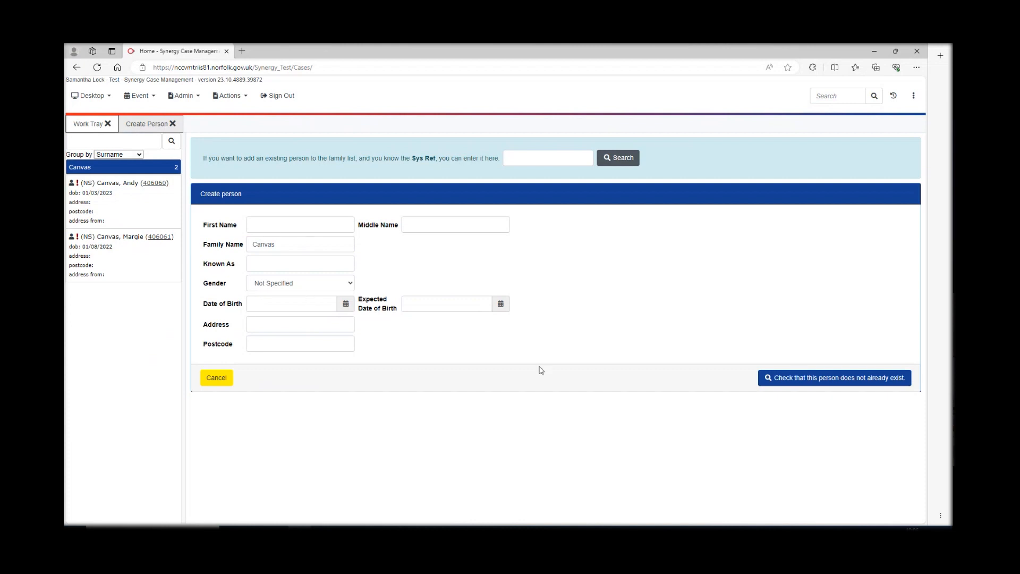
pyautogui.click(275, 224)
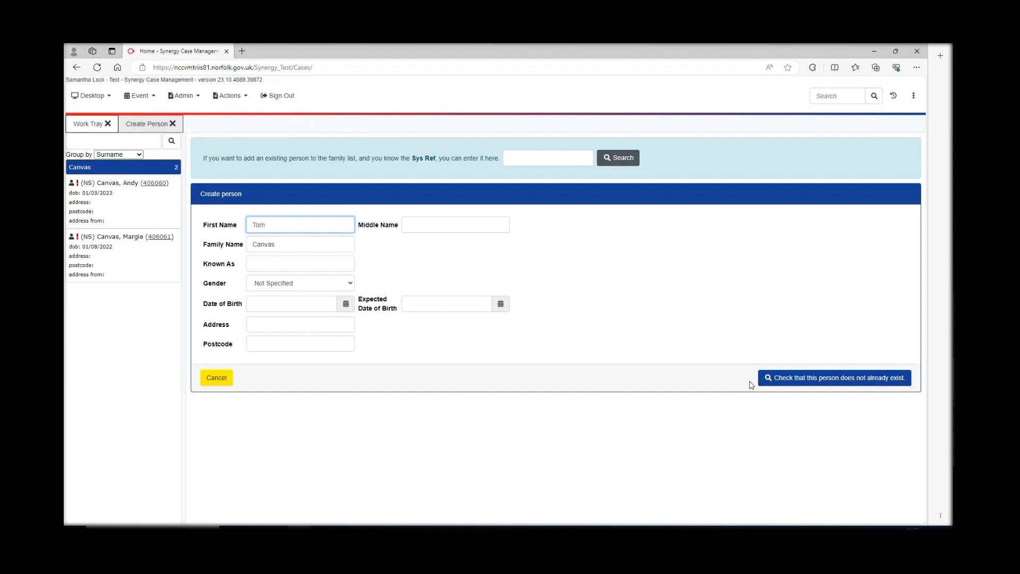
# - Confirm the third person doesn't exist and set their date of birth to 01/01/2021
pyautogui.click(787, 380)
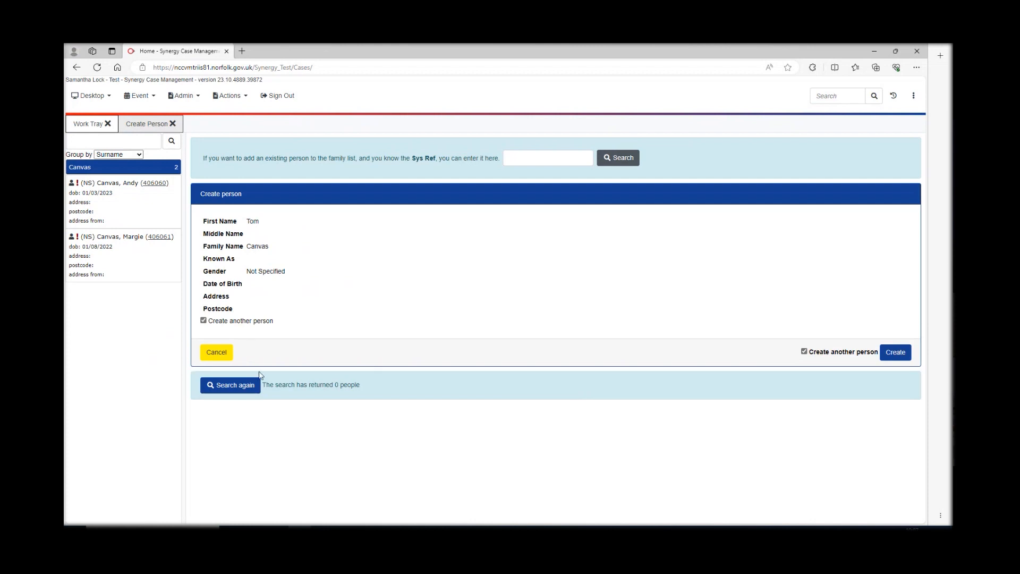
pyautogui.click(229, 385)
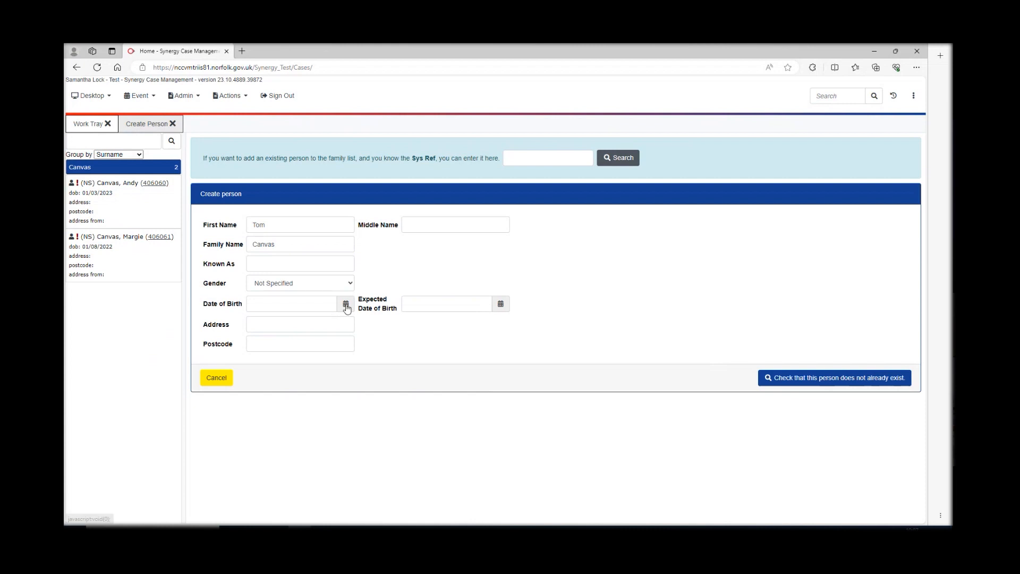
pyautogui.click(345, 305)
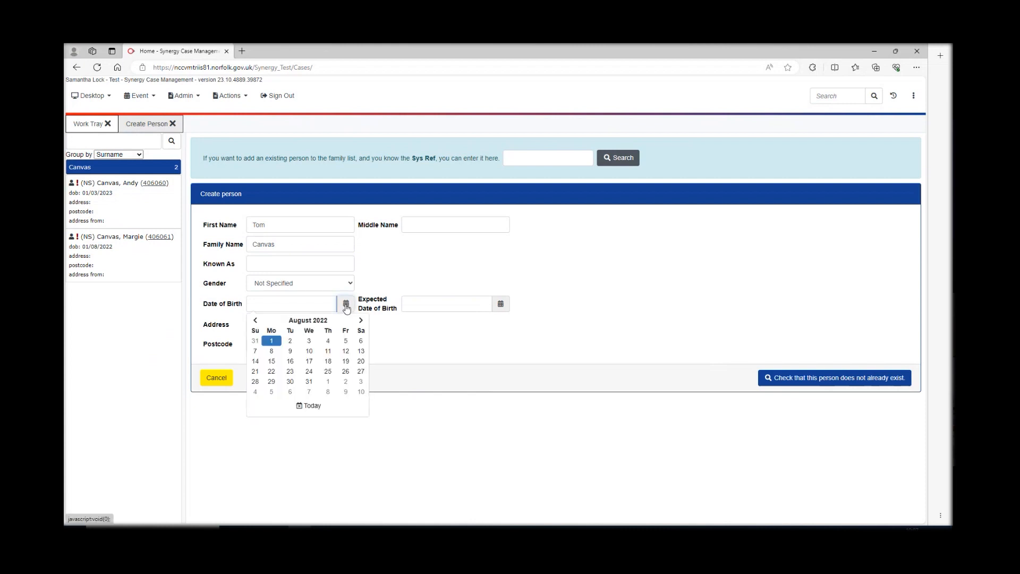
pyautogui.click(318, 322)
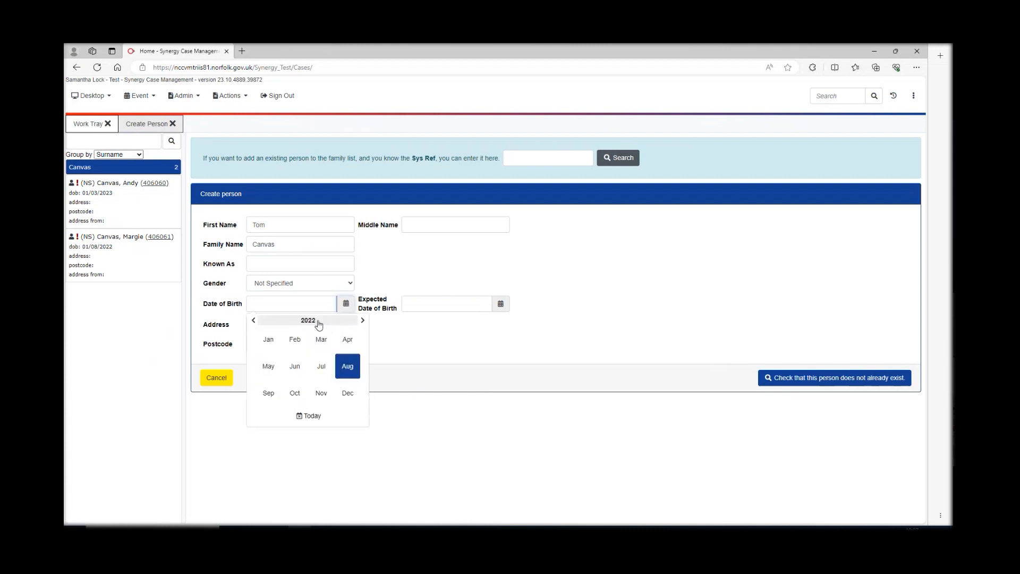
pyautogui.click(268, 340)
pyautogui.click(255, 320)
pyautogui.click(255, 320)
pyautogui.click(255, 320)
pyautogui.click(255, 321)
pyautogui.click(255, 321)
pyautogui.click(255, 320)
pyautogui.click(255, 320)
pyautogui.click(255, 320)
pyautogui.click(255, 320)
pyautogui.click(255, 321)
pyautogui.click(255, 321)
pyautogui.click(255, 320)
pyautogui.click(344, 341)
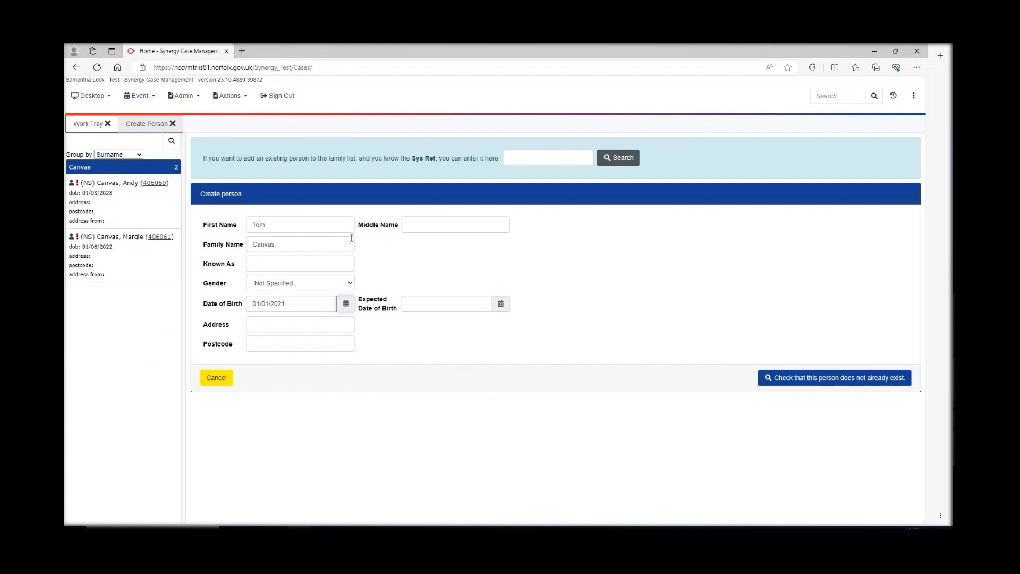
# - Recheck for duplicates, untick Create another person, and create the third record
pyautogui.click(802, 381)
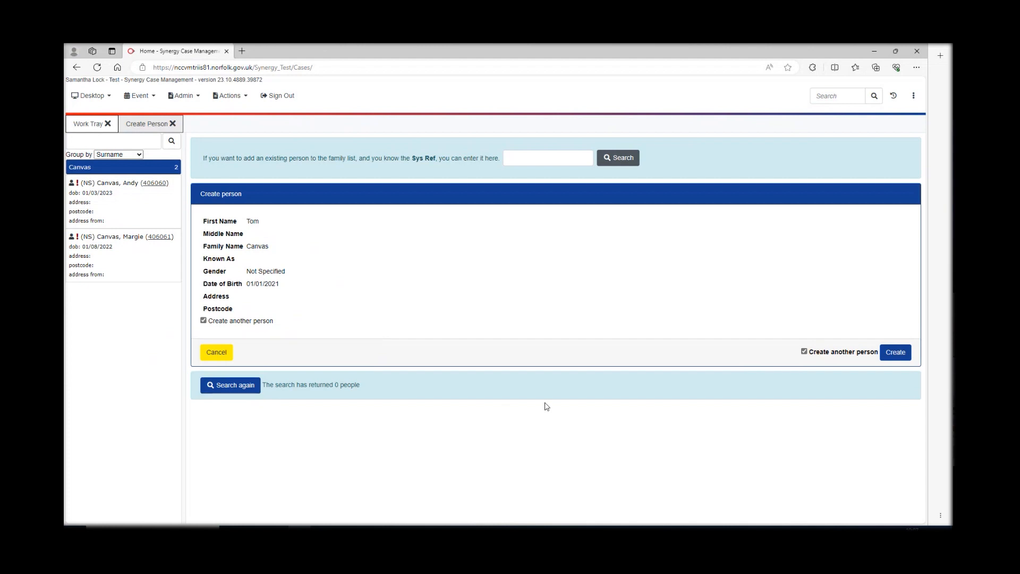
pyautogui.click(805, 352)
pyautogui.click(895, 353)
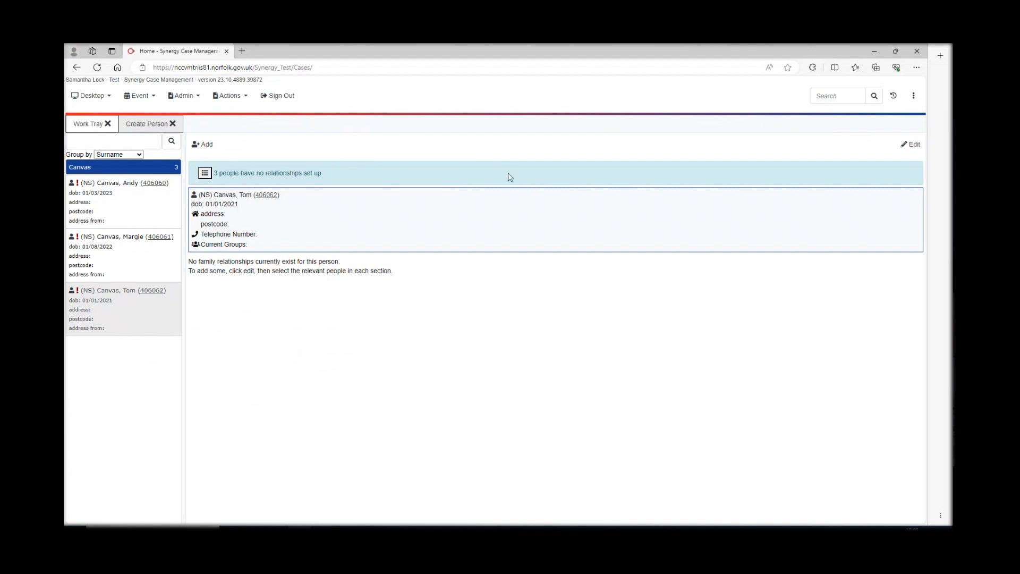
# - Open the family relationships of the person born 01/01/2021 for editing
pyautogui.click(911, 145)
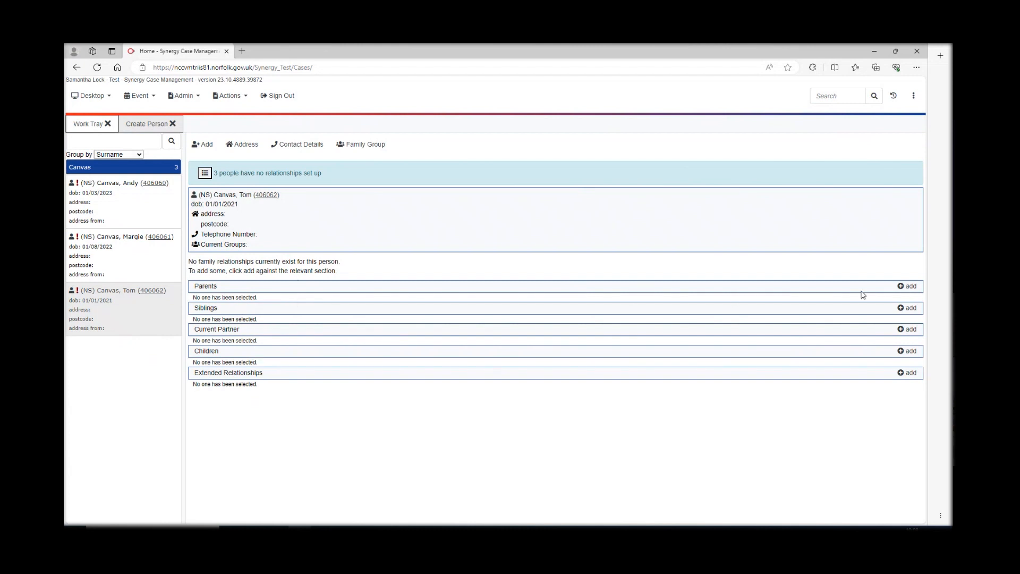
# - Add the person born 01/08/2022 as a parent of the person born 01/01/2021
pyautogui.click(901, 288)
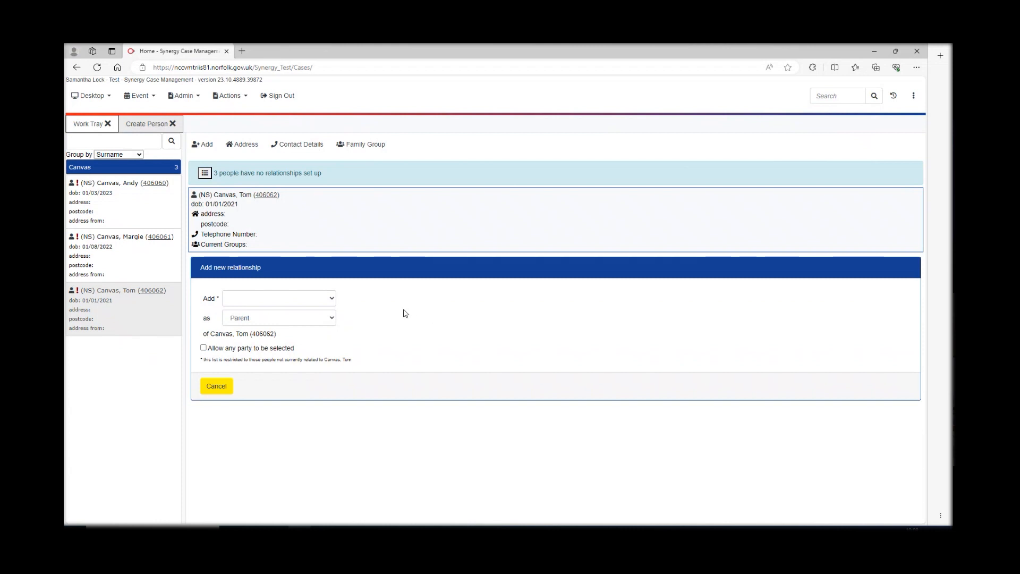
pyautogui.click(332, 300)
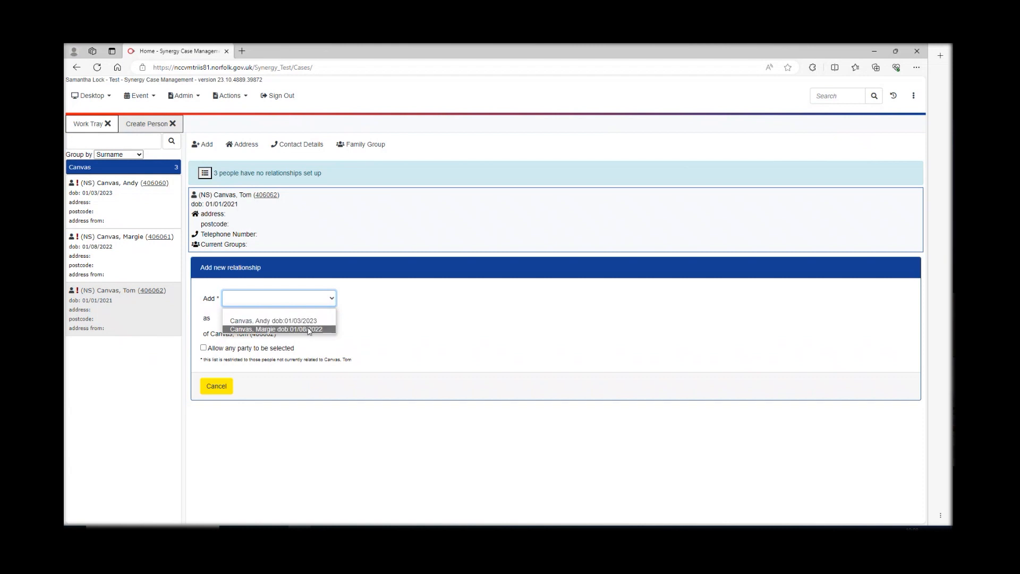
pyautogui.click(309, 329)
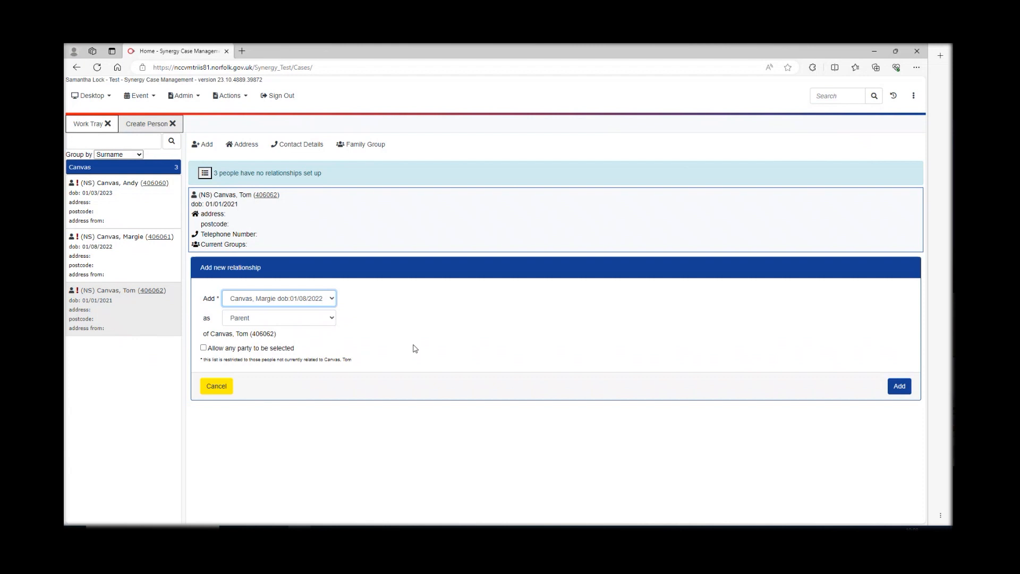
pyautogui.click(905, 389)
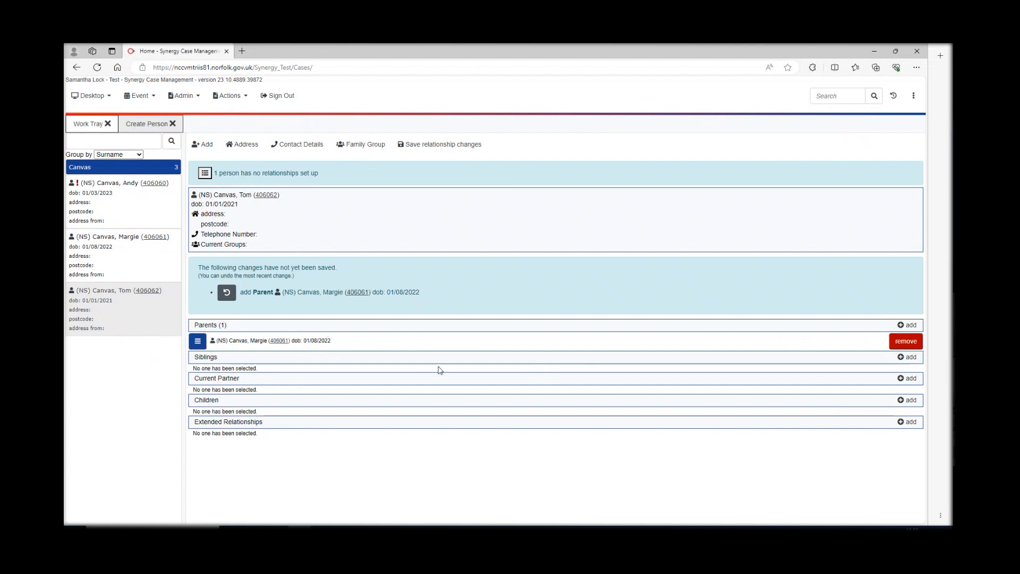
# - Add the person born 01/03/2023 as a sibling of the person born 01/01/2021
pyautogui.click(905, 360)
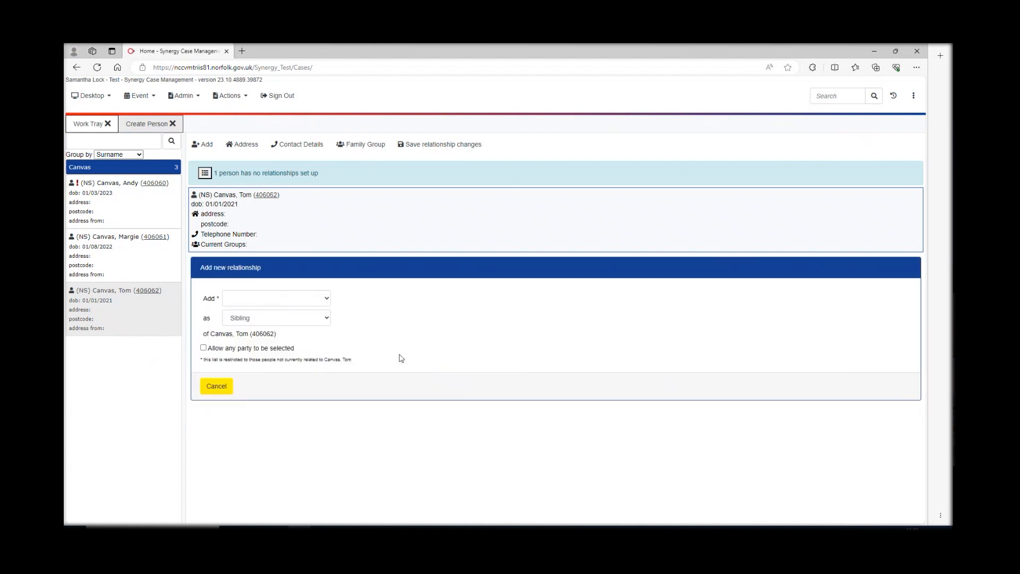
pyautogui.click(328, 299)
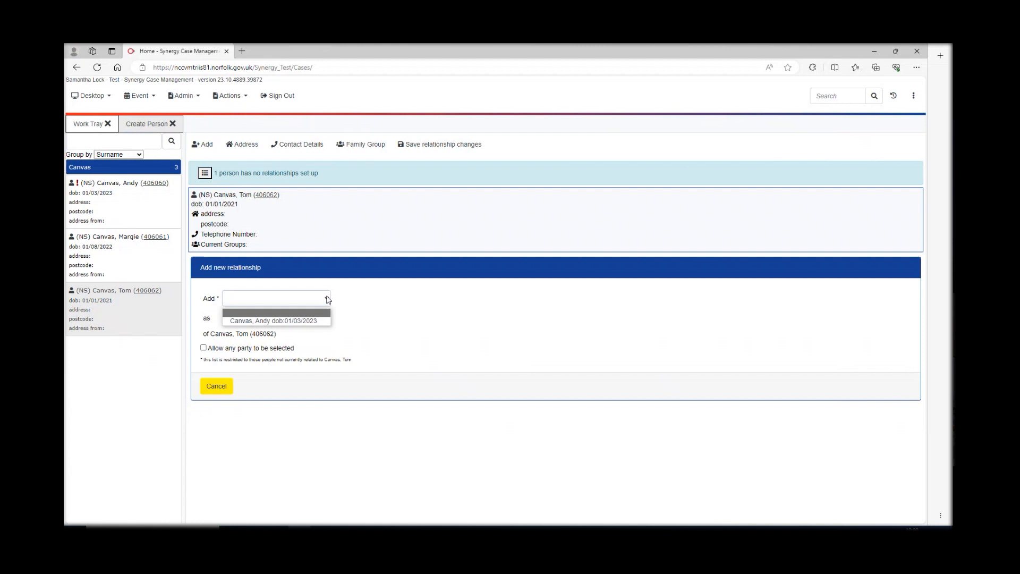
pyautogui.click(301, 321)
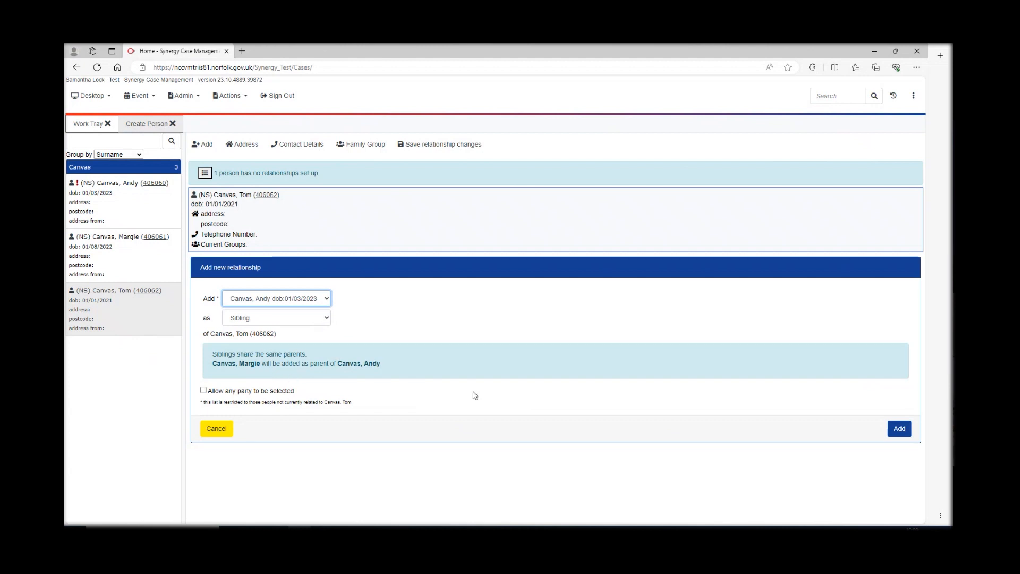
pyautogui.click(900, 429)
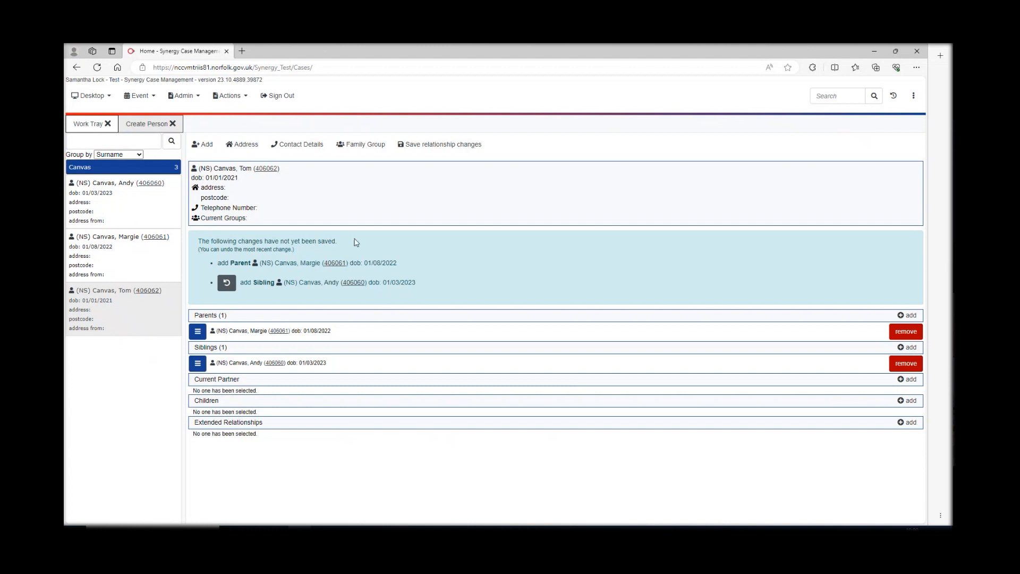
# - Review the three people with pending relationship changes and save them all
pyautogui.click(451, 151)
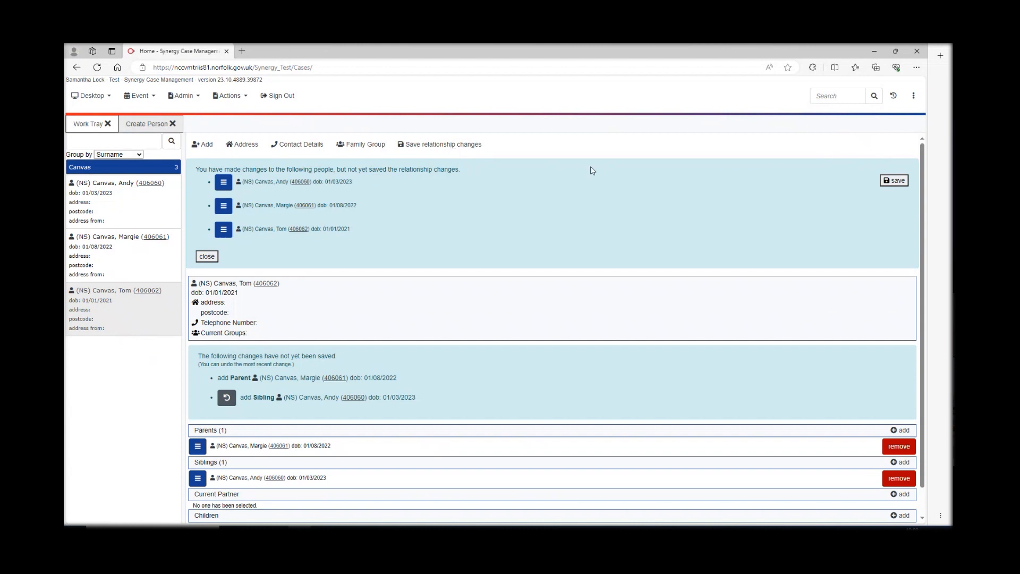
pyautogui.click(892, 181)
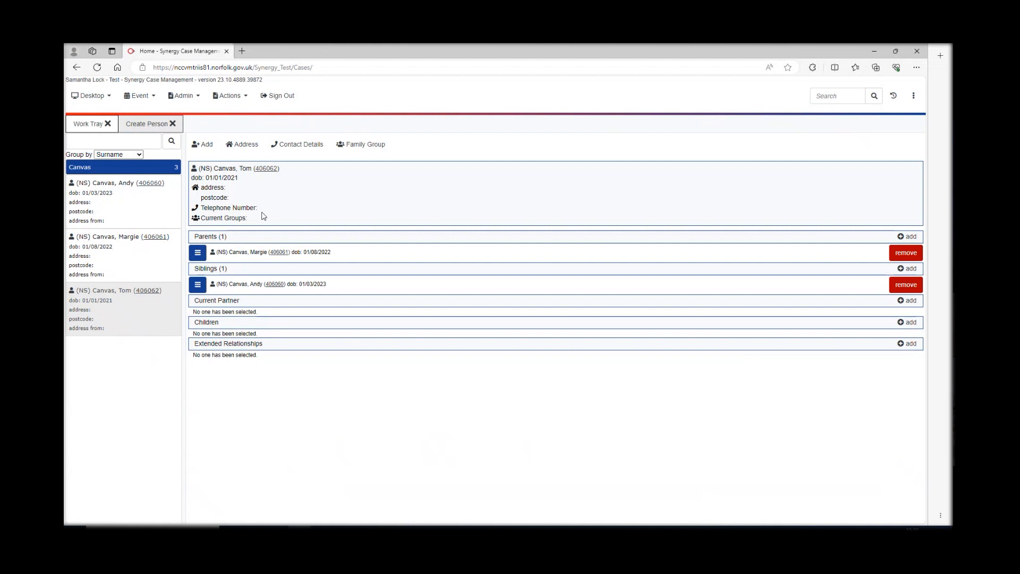
# - Search by pasted postcode and choose the resulting address as the person's new address
pyautogui.click(240, 200)
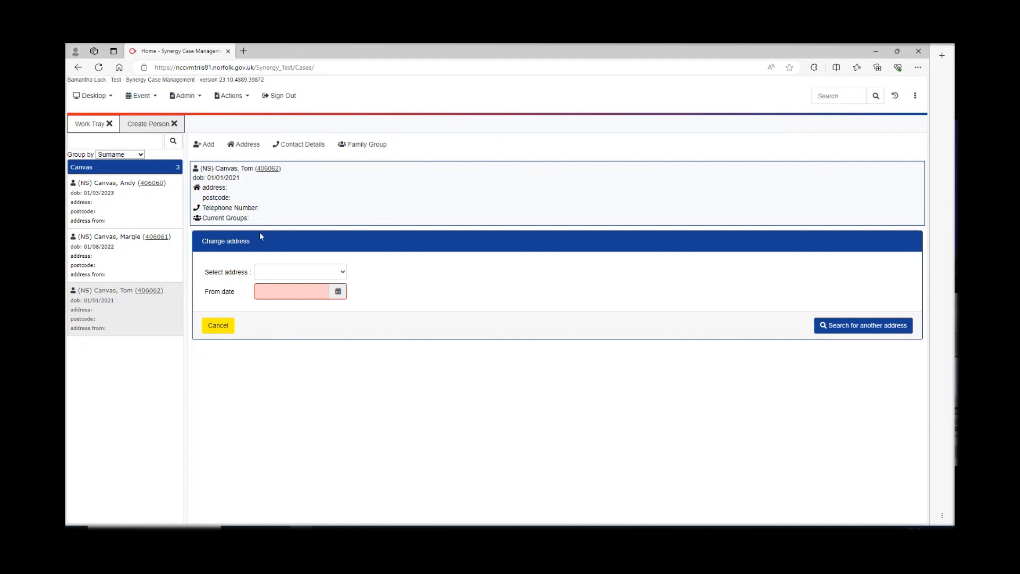
pyautogui.click(342, 273)
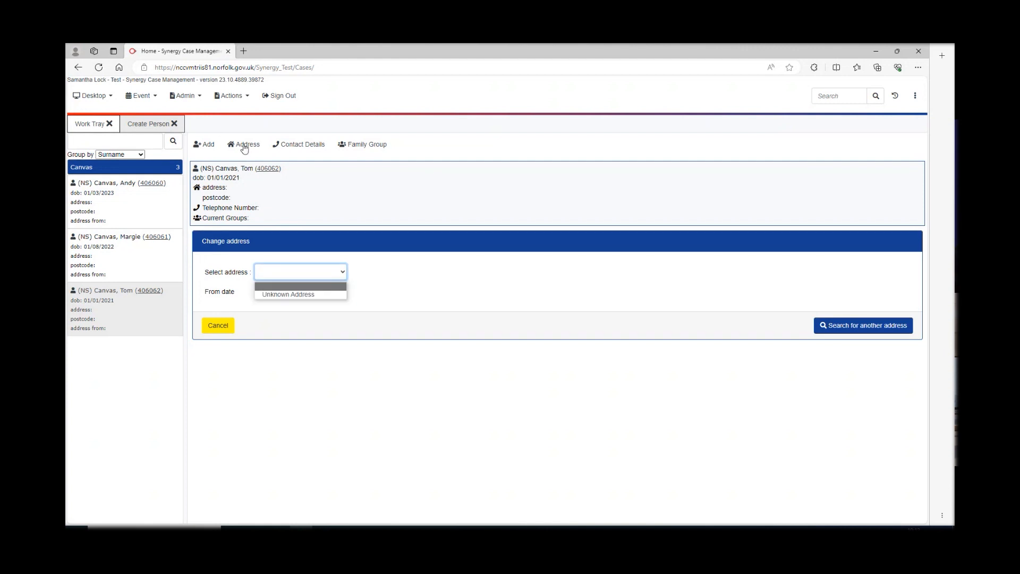
pyautogui.click(858, 324)
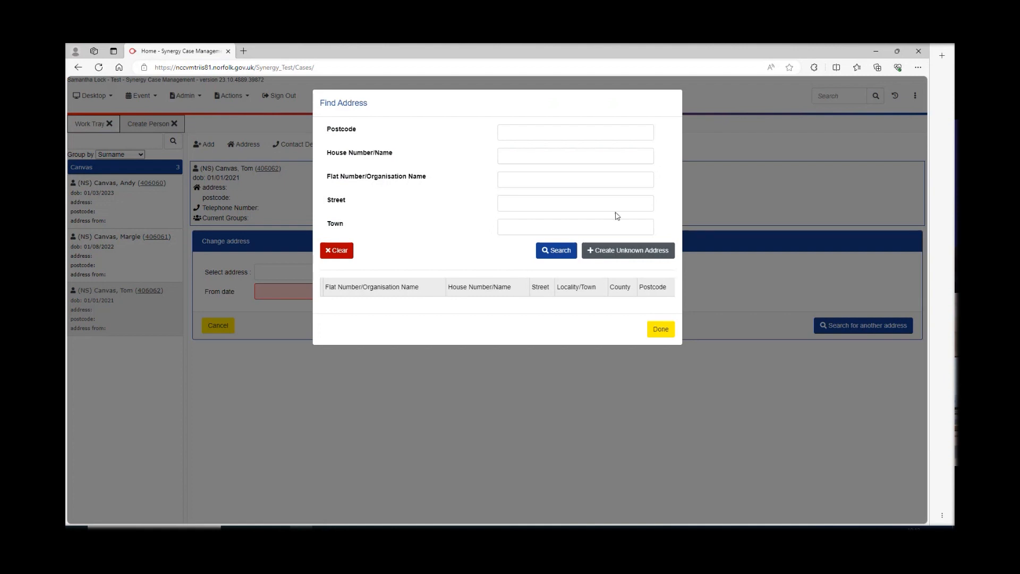
pyautogui.rightClick(514, 131)
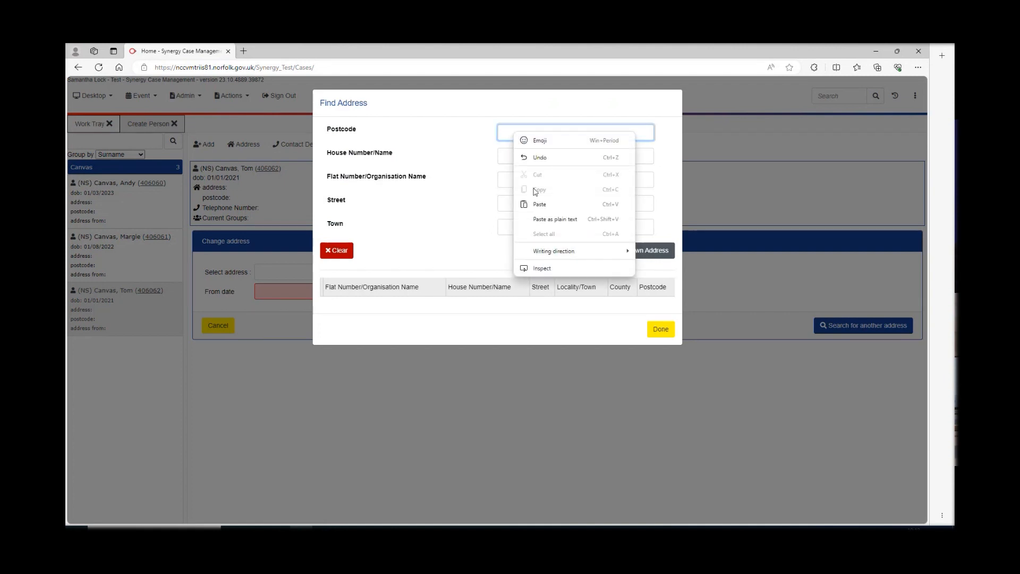
pyautogui.click(547, 219)
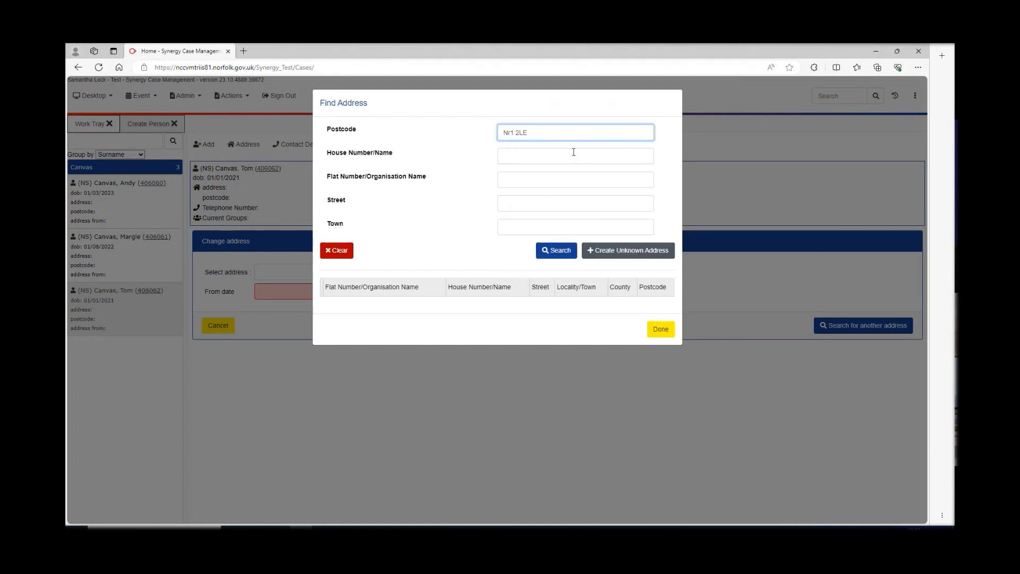
pyautogui.click(561, 252)
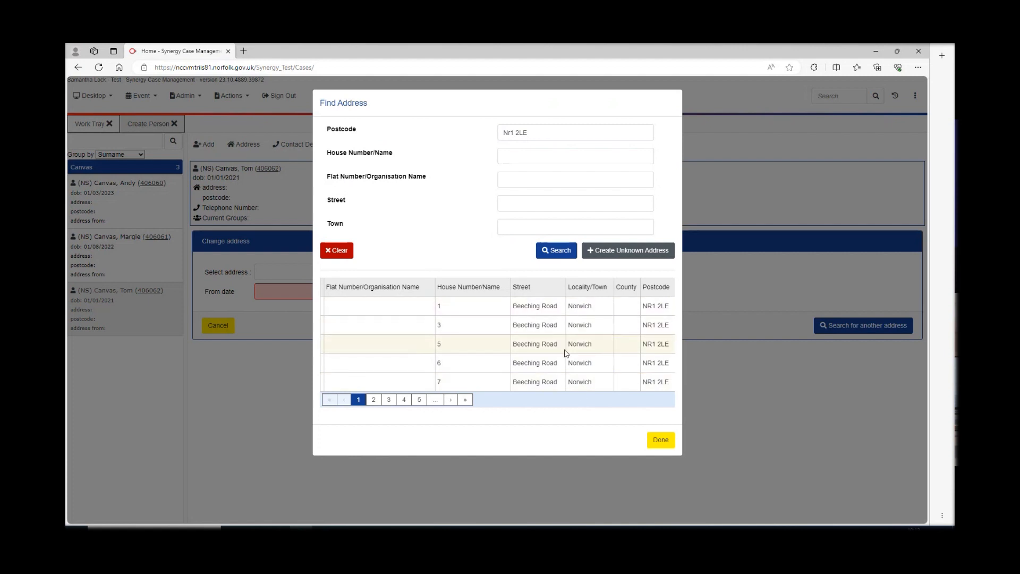
pyautogui.click(485, 330)
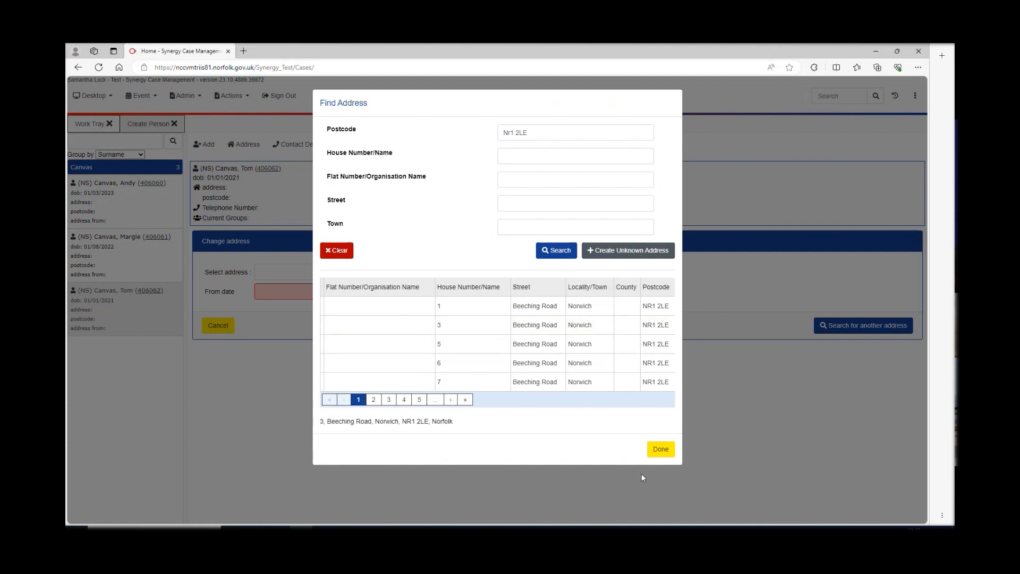
pyautogui.click(662, 452)
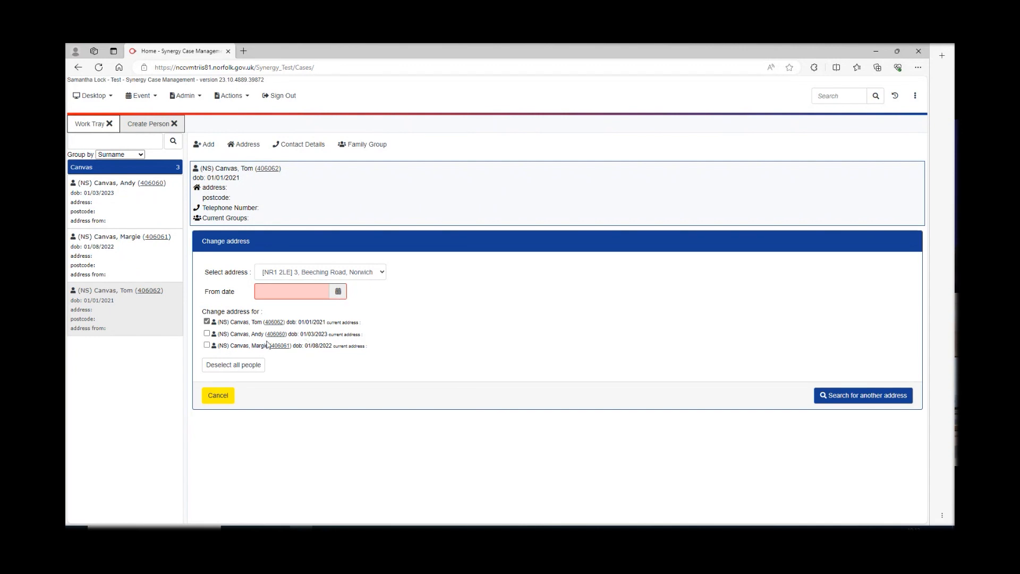
# - Apply the new address to all three Canvas family members from 09/11/2023 and confirm the update
pyautogui.click(207, 334)
pyautogui.click(206, 346)
pyautogui.click(206, 346)
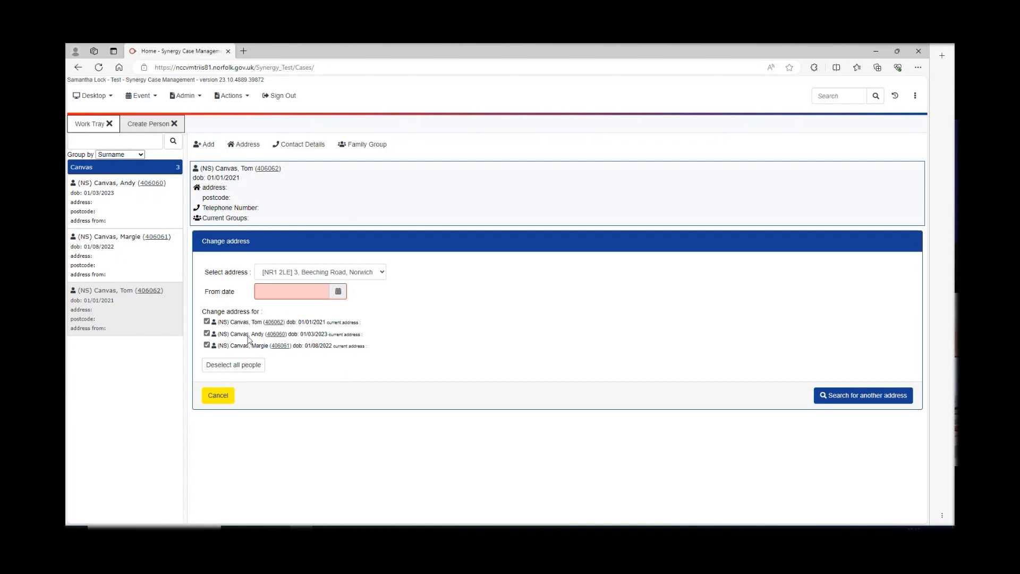
pyautogui.click(338, 292)
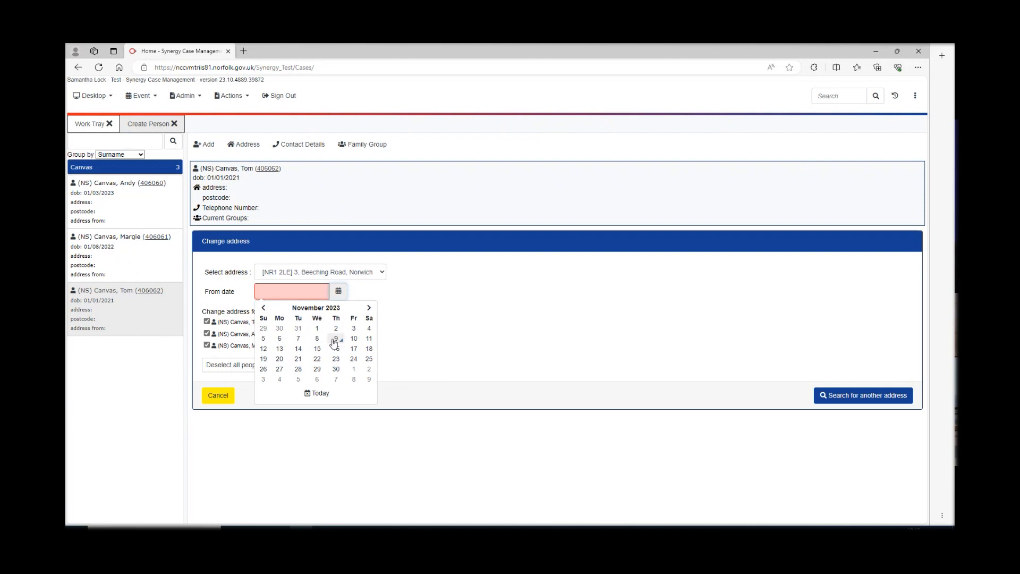
pyautogui.click(336, 339)
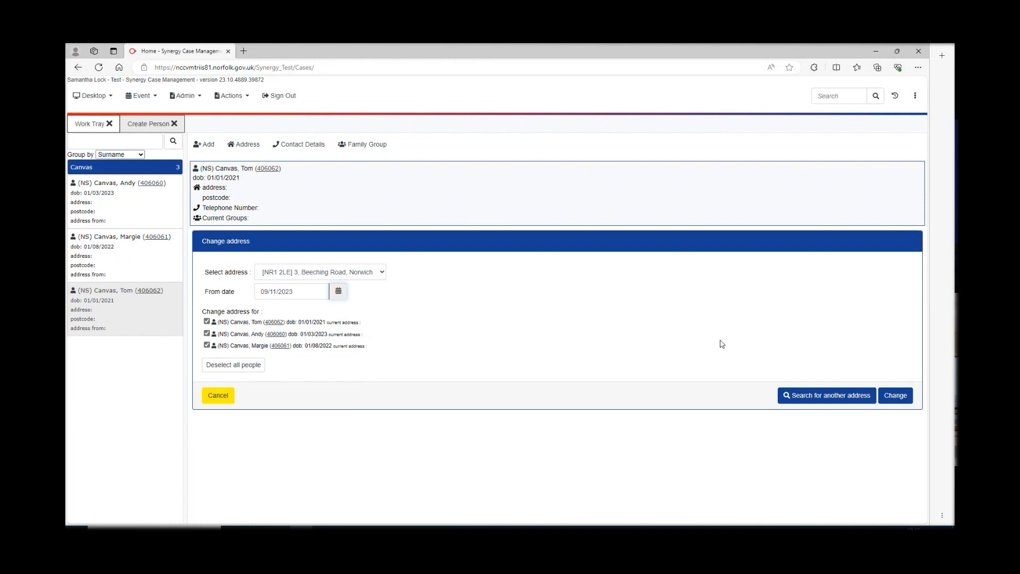
pyautogui.click(894, 398)
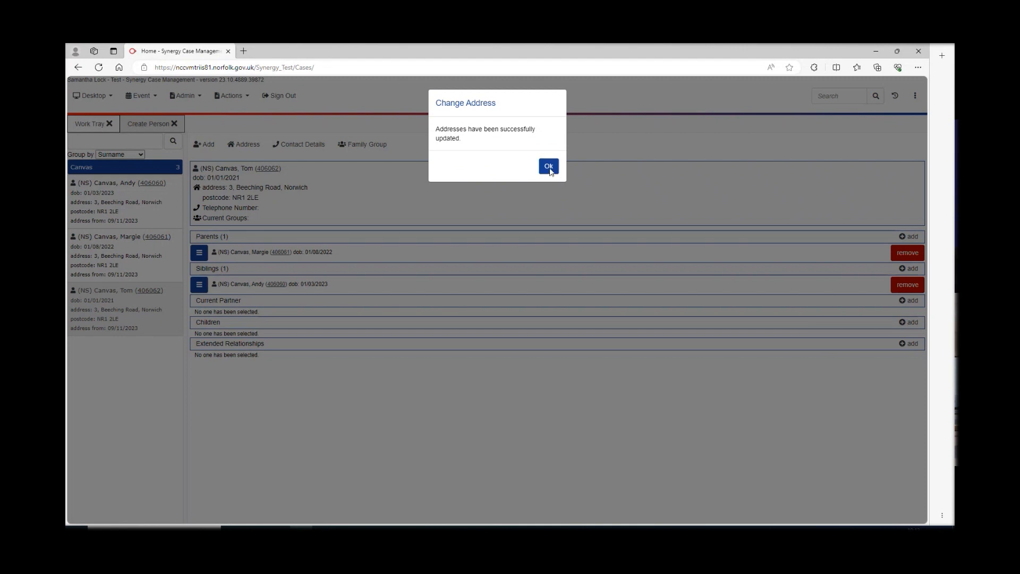
pyautogui.click(548, 168)
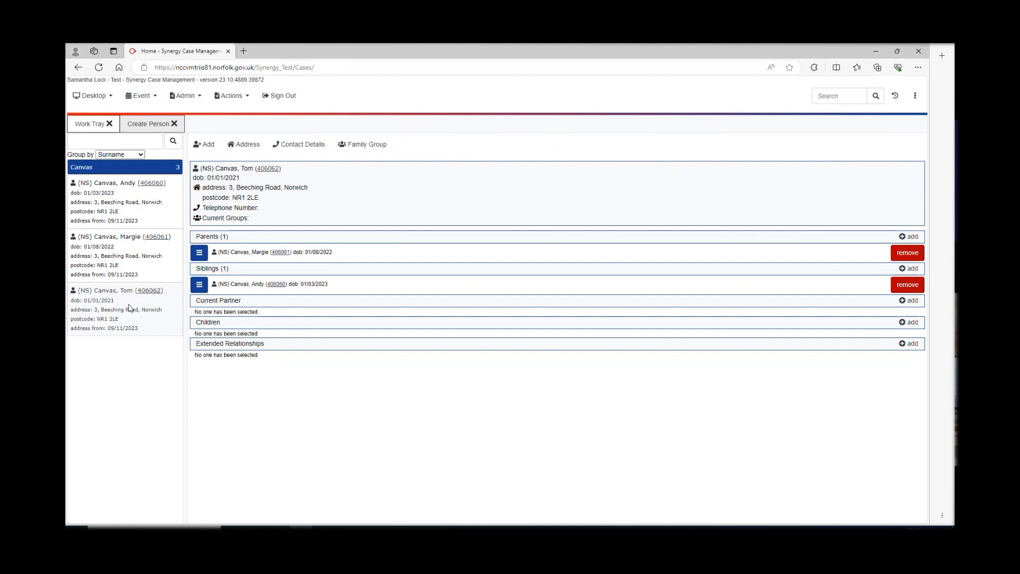
# - Start a telephone number change and check the existing numbers list, which is empty
pyautogui.click(299, 147)
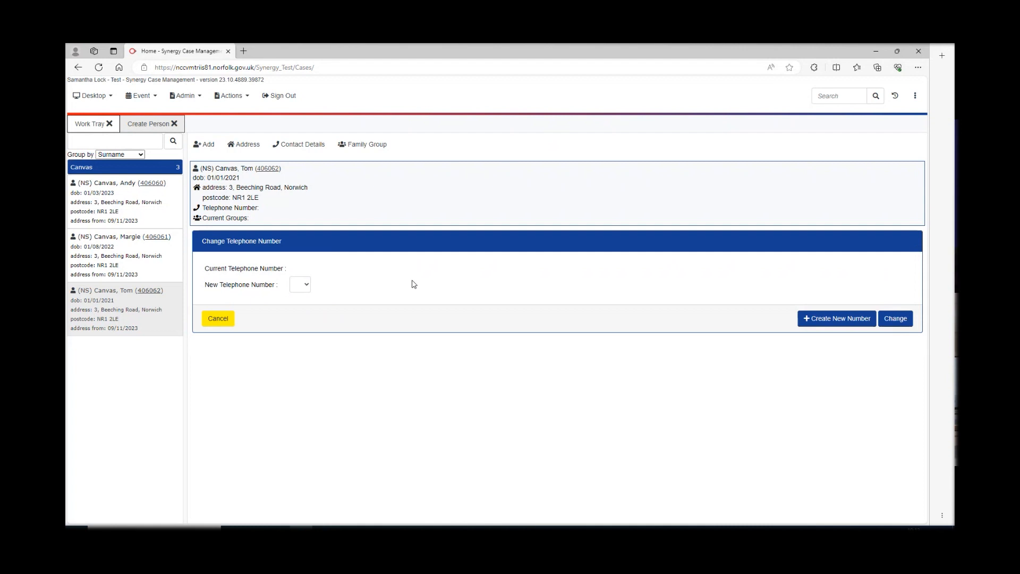
pyautogui.click(308, 287)
pyautogui.click(299, 298)
pyautogui.click(297, 287)
pyautogui.click(311, 286)
# - Enter a new telephone number and save it for the child born 01/01/2021 only
pyautogui.click(847, 319)
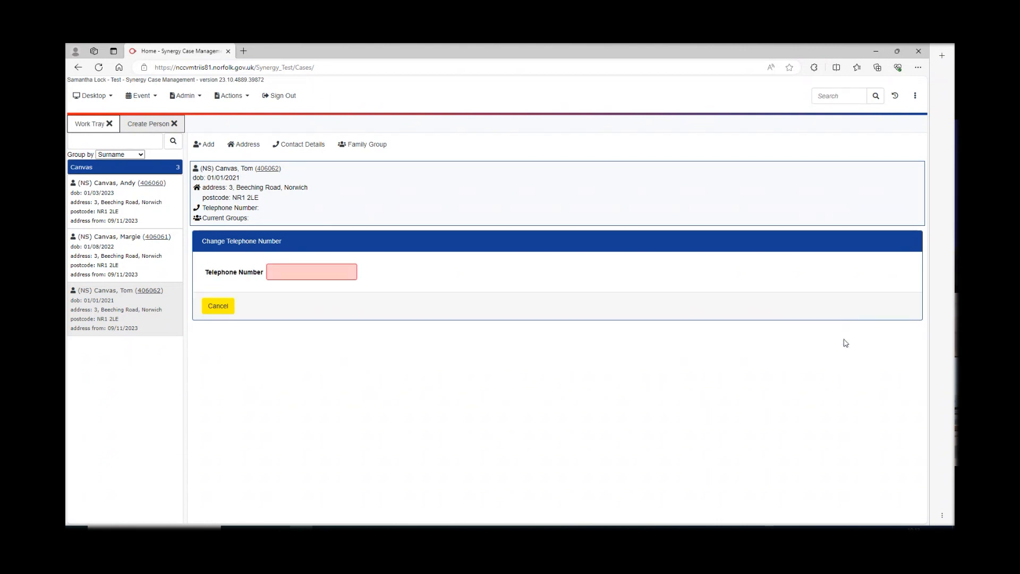
pyautogui.click(289, 271)
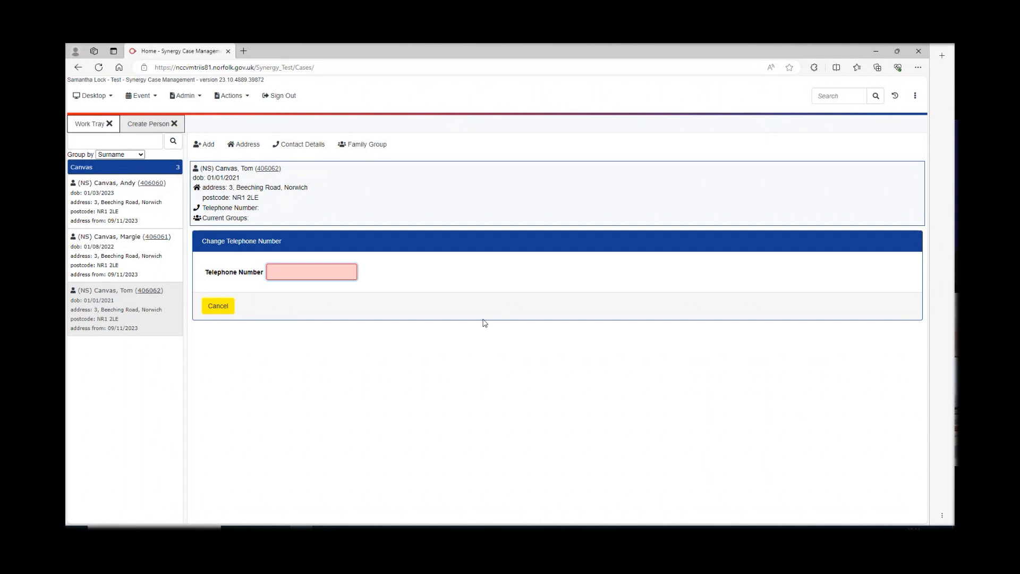
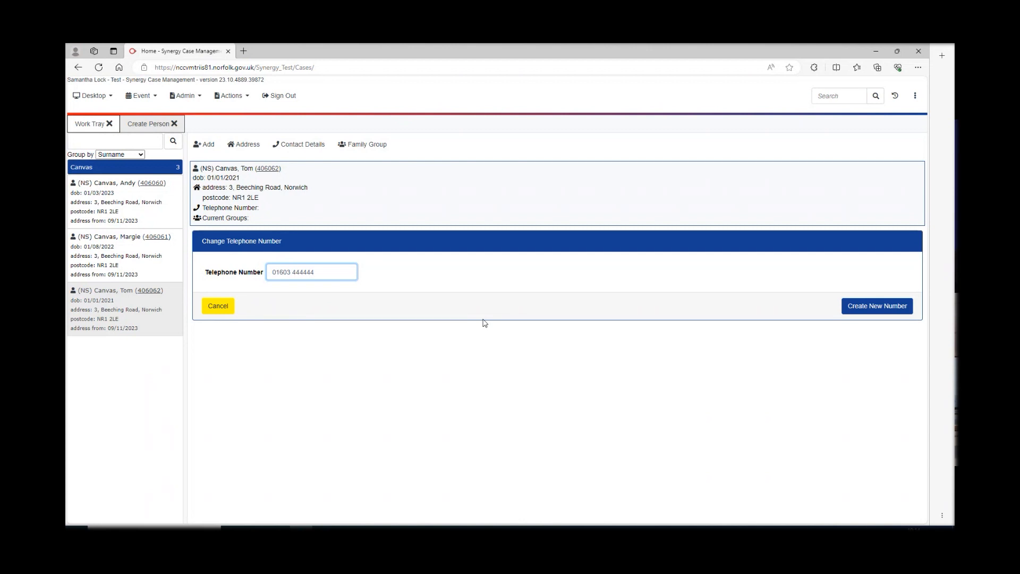
pyautogui.click(854, 310)
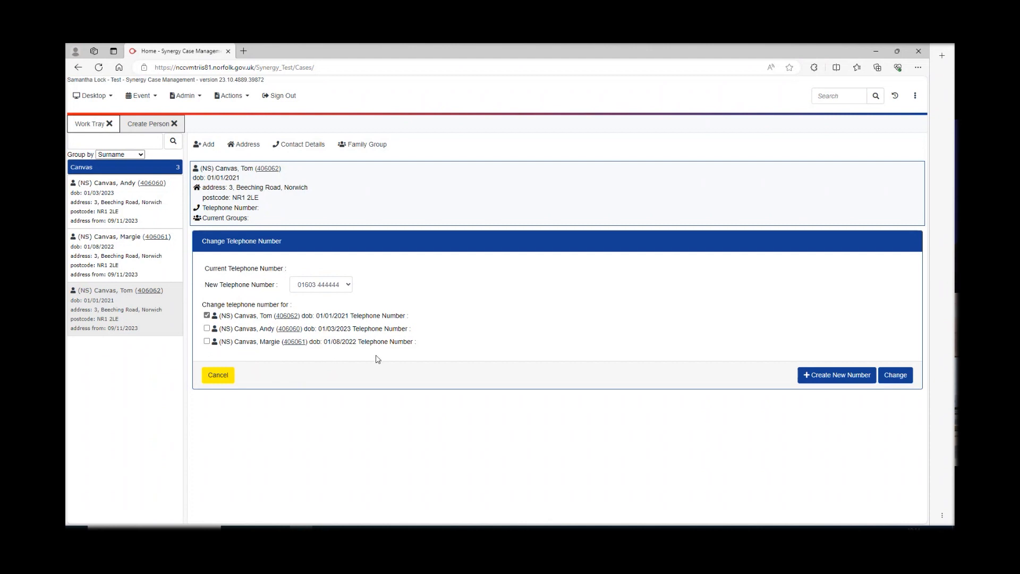
pyautogui.click(896, 375)
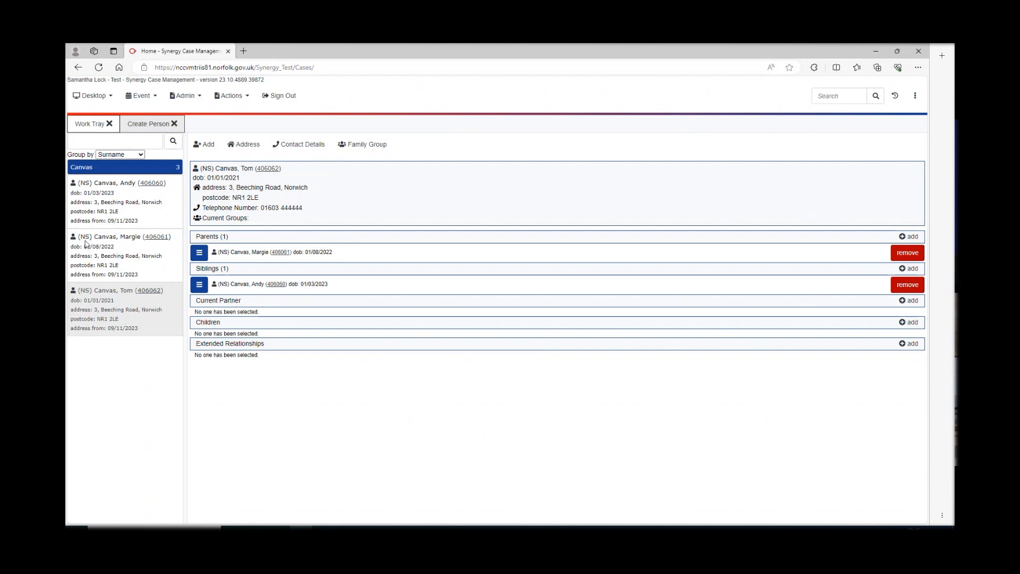
# - Open the record of the parent born 01/08/2022 and put it into edit mode
pyautogui.click(165, 271)
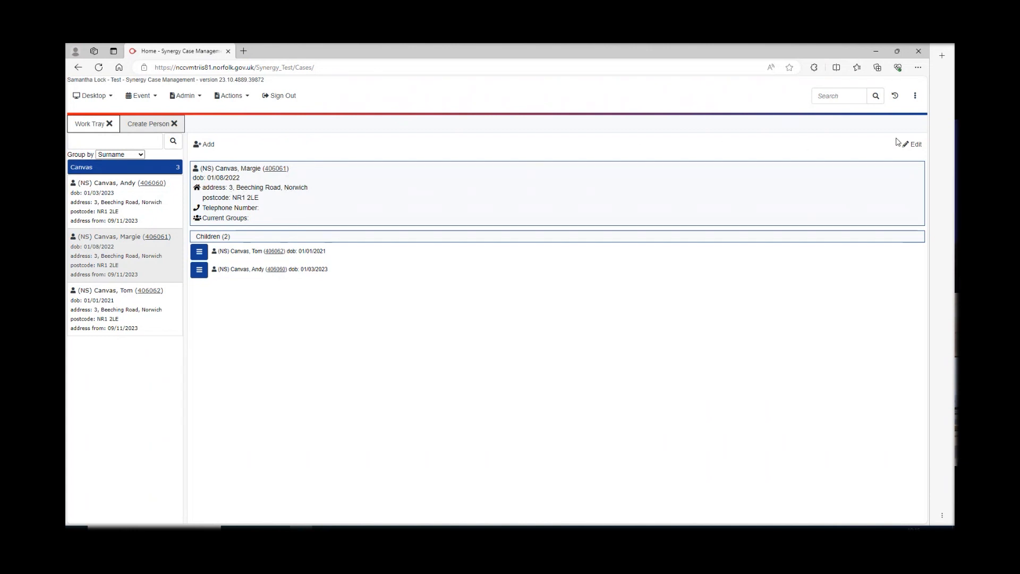
pyautogui.click(912, 147)
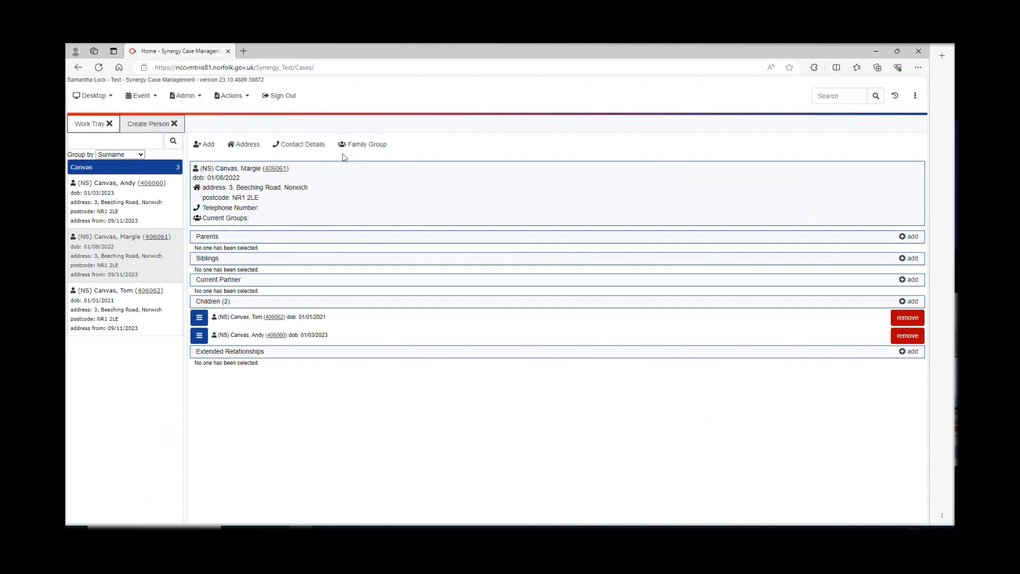
# - Start a family group from the parent's record and create it named Canvas
pyautogui.click(364, 149)
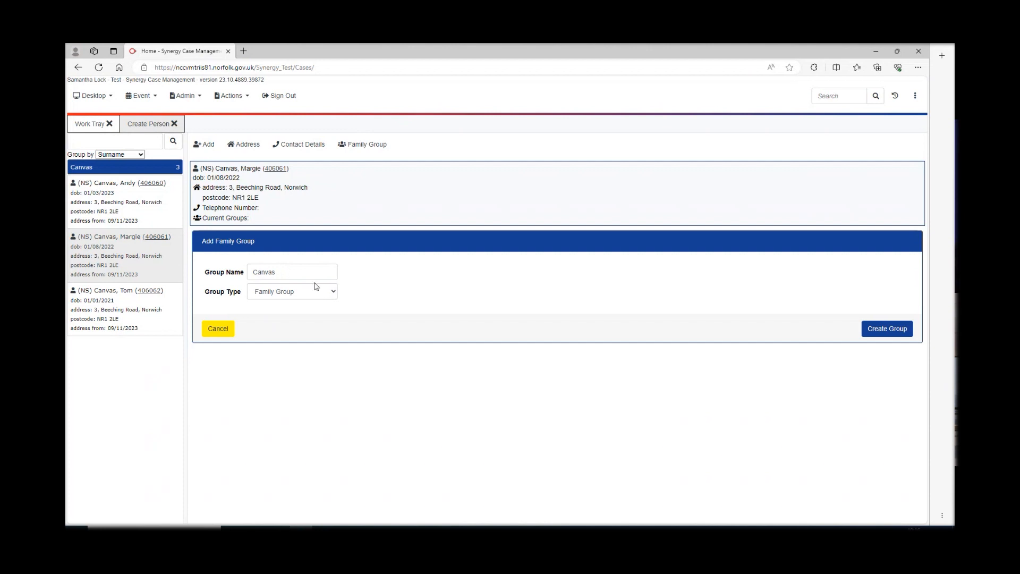
pyautogui.click(885, 336)
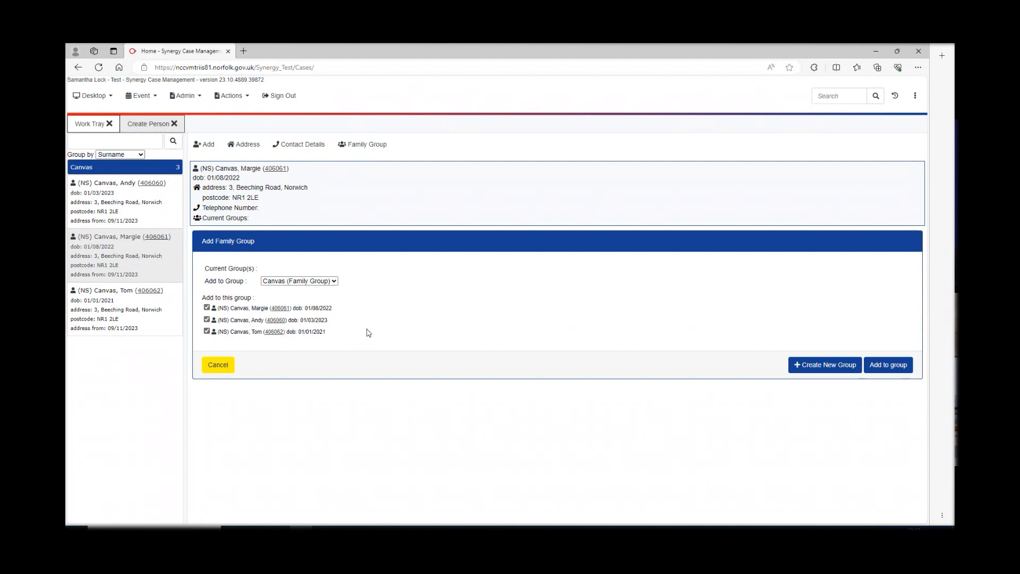
pyautogui.click(886, 365)
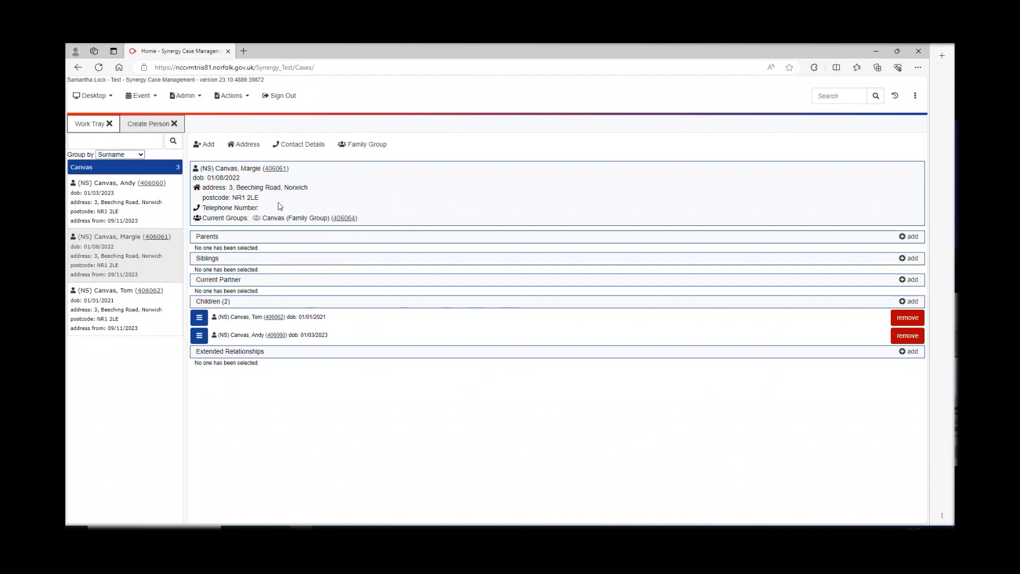
pyautogui.moveTo(260, 208); pyautogui.dragTo(254, 222)
pyautogui.click(377, 218)
pyautogui.moveTo(374, 220); pyautogui.dragTo(259, 220)
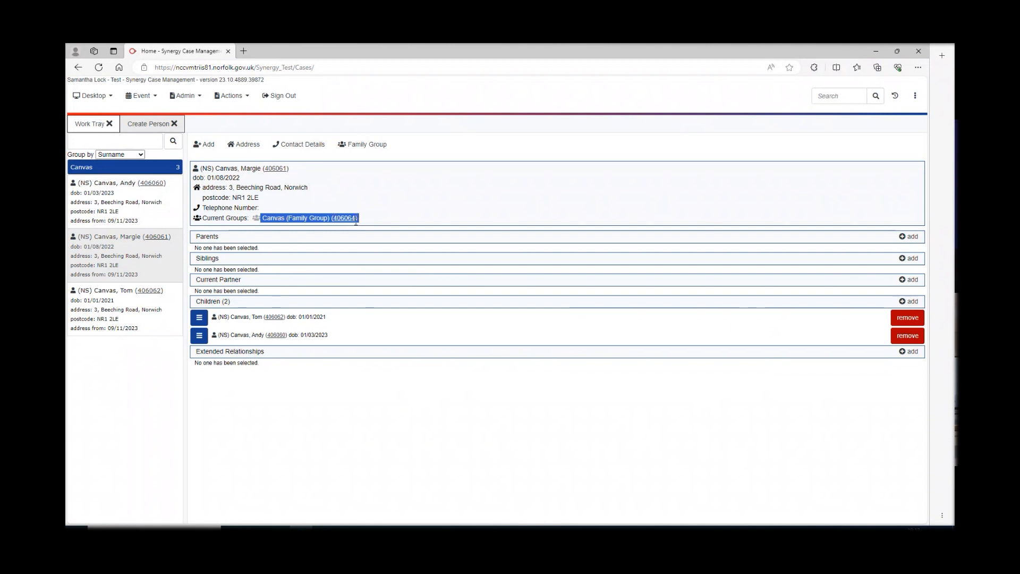
pyautogui.click(403, 198)
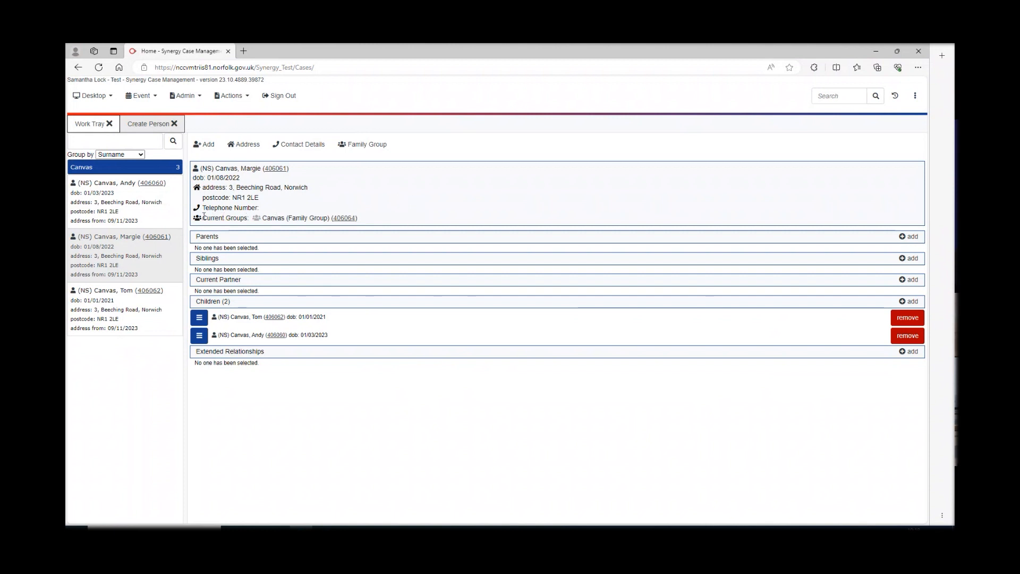
pyautogui.click(170, 203)
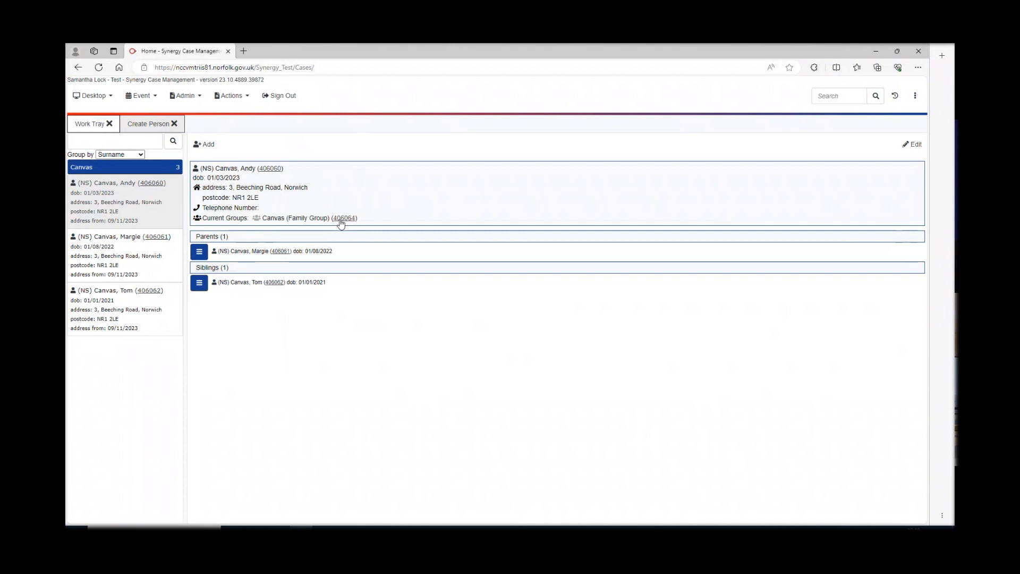
# - Open the Canvas family group from the younger child's Current Groups link
pyautogui.click(345, 219)
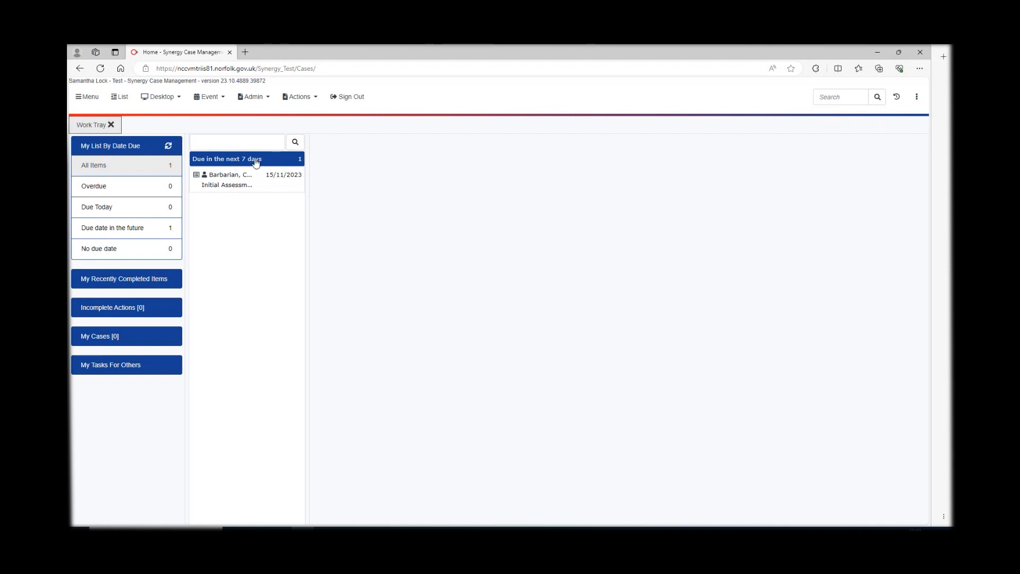
# - Go to the Desktop's Family Group search and expand its Search Criteria fields
pyautogui.click(174, 102)
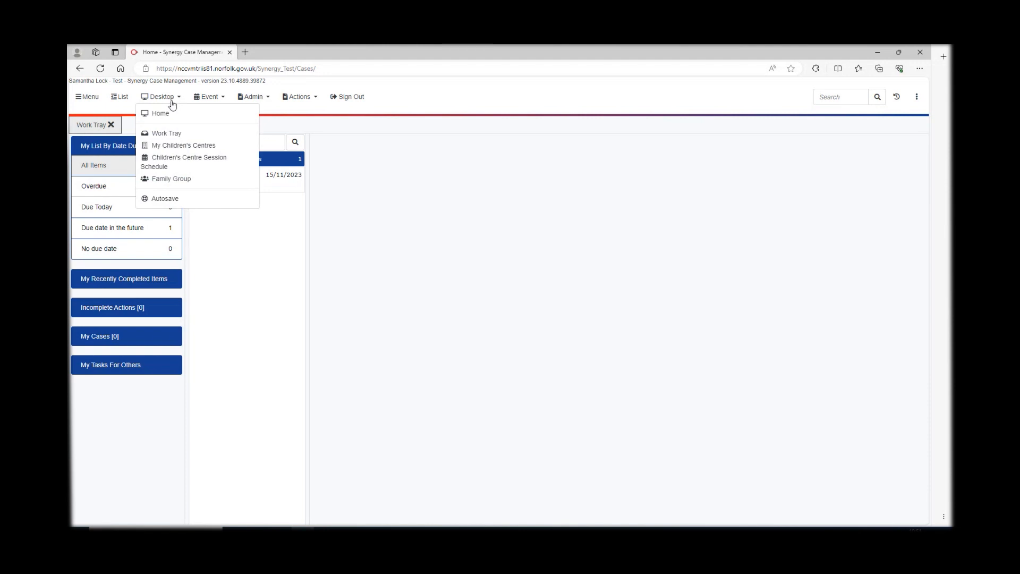
pyautogui.click(169, 180)
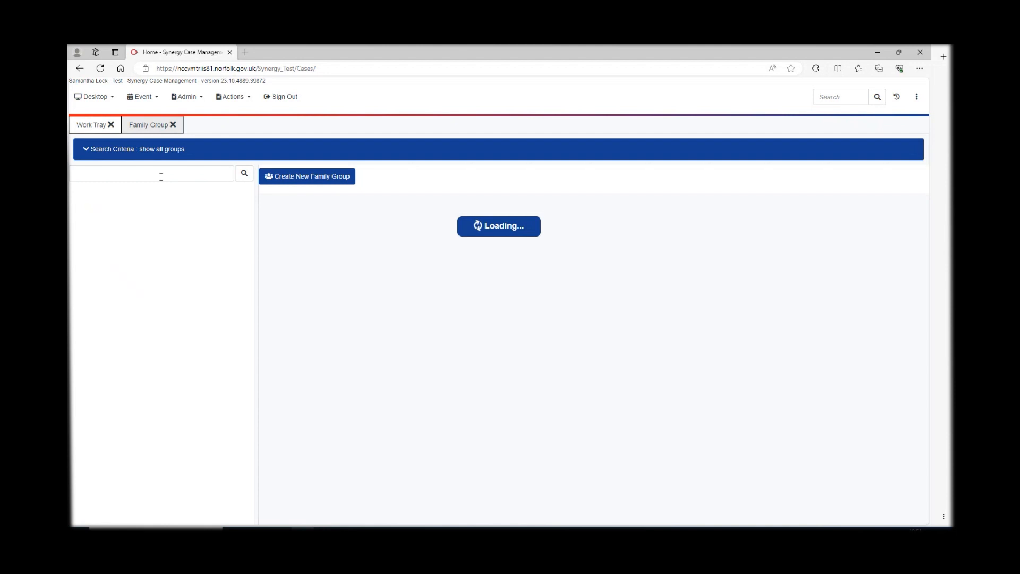
pyautogui.click(86, 152)
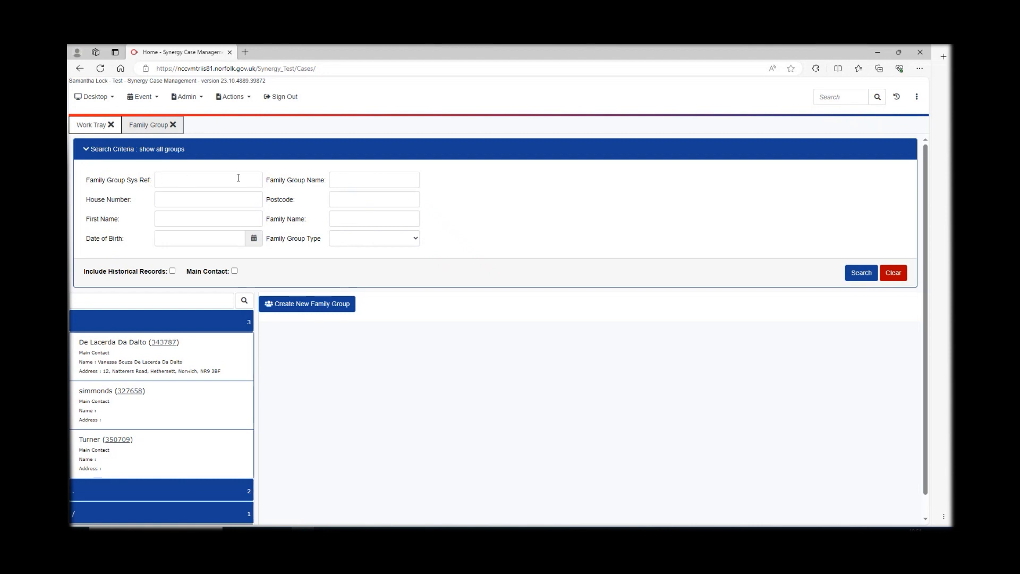
# - Search family groups for the name 'Canvas'
pyautogui.click(360, 181)
pyautogui.write('Canvas')
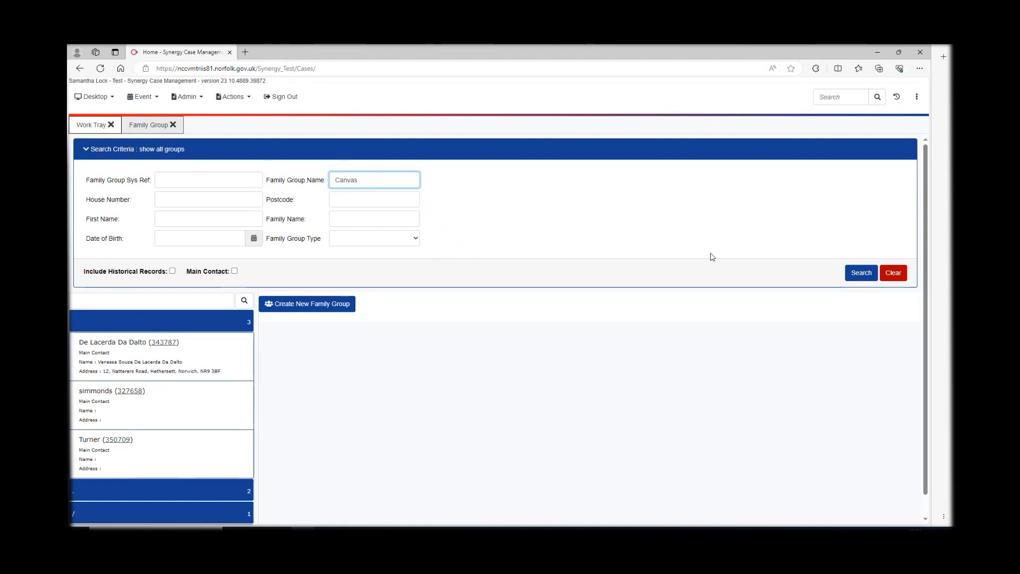
pyautogui.click(858, 276)
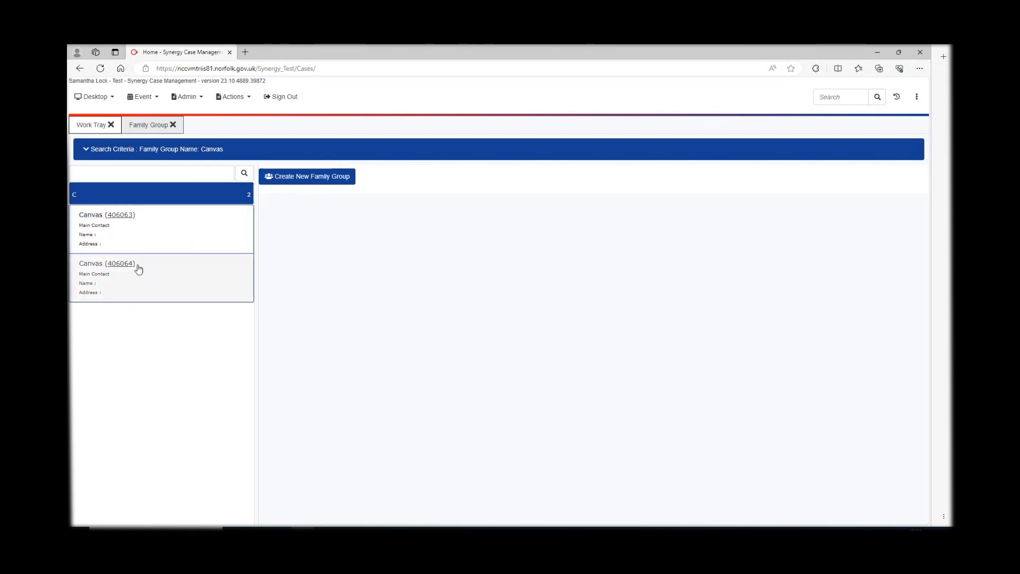
pyautogui.click(122, 216)
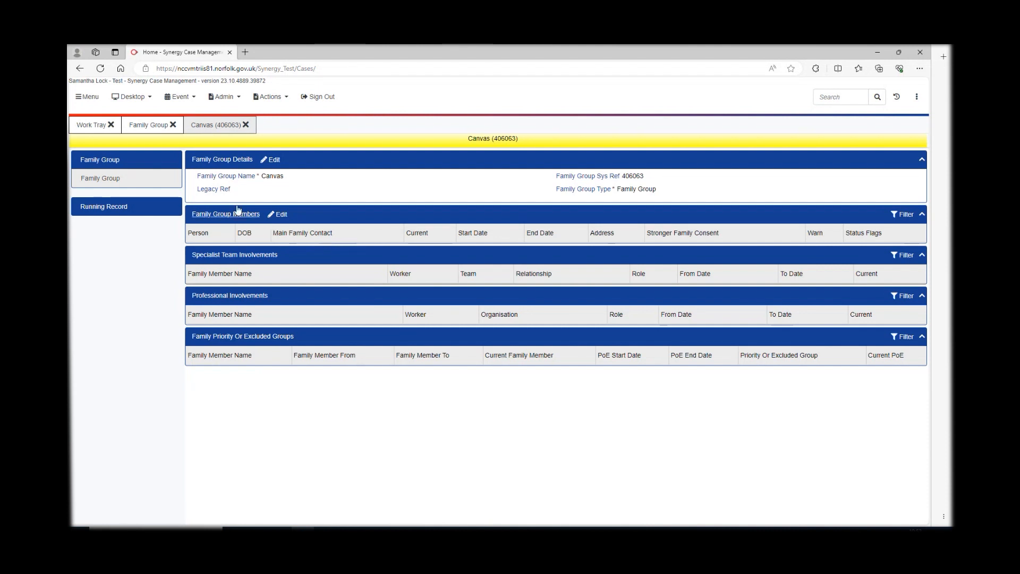
pyautogui.click(246, 125)
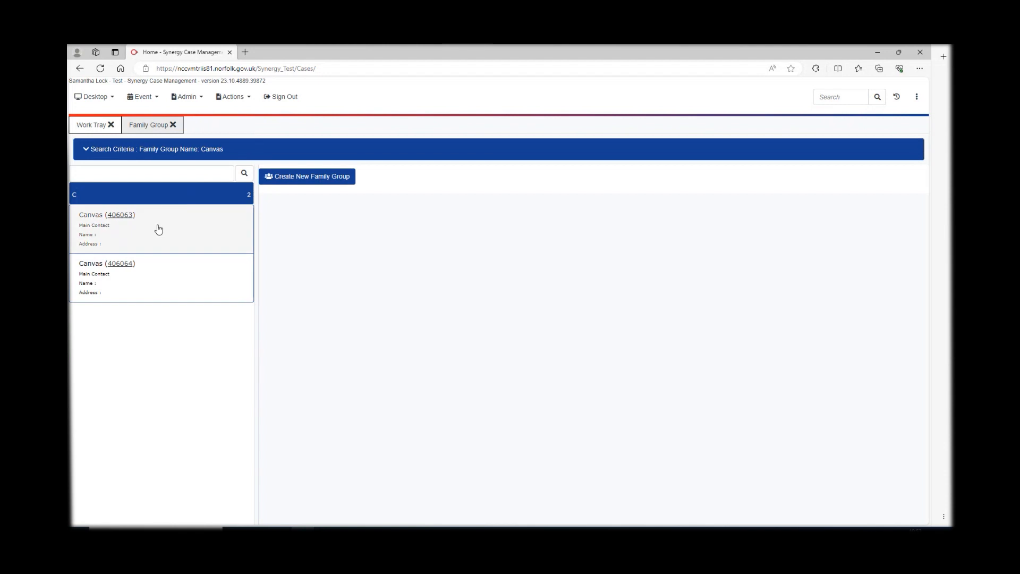
pyautogui.click(120, 264)
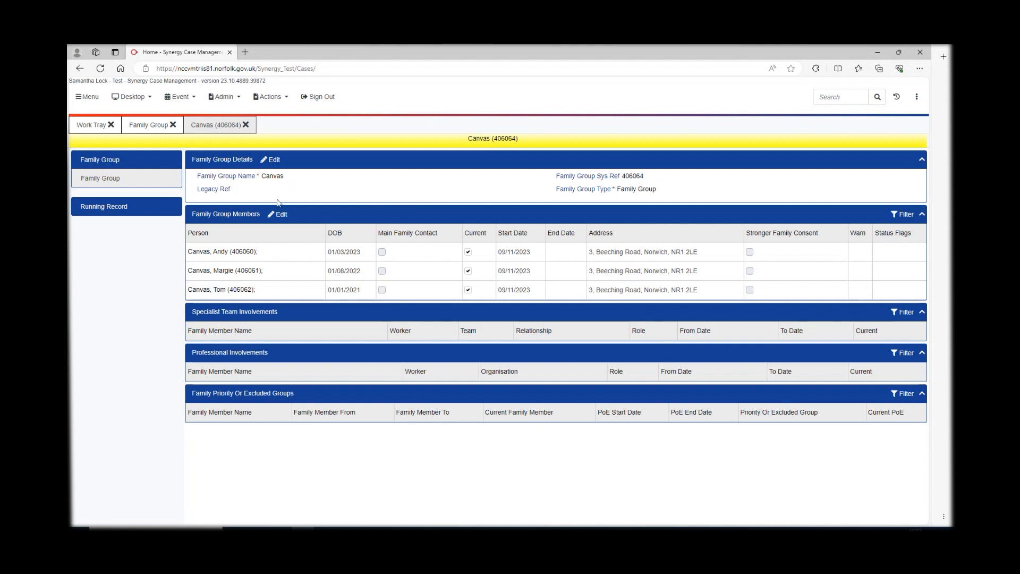
pyautogui.click(246, 125)
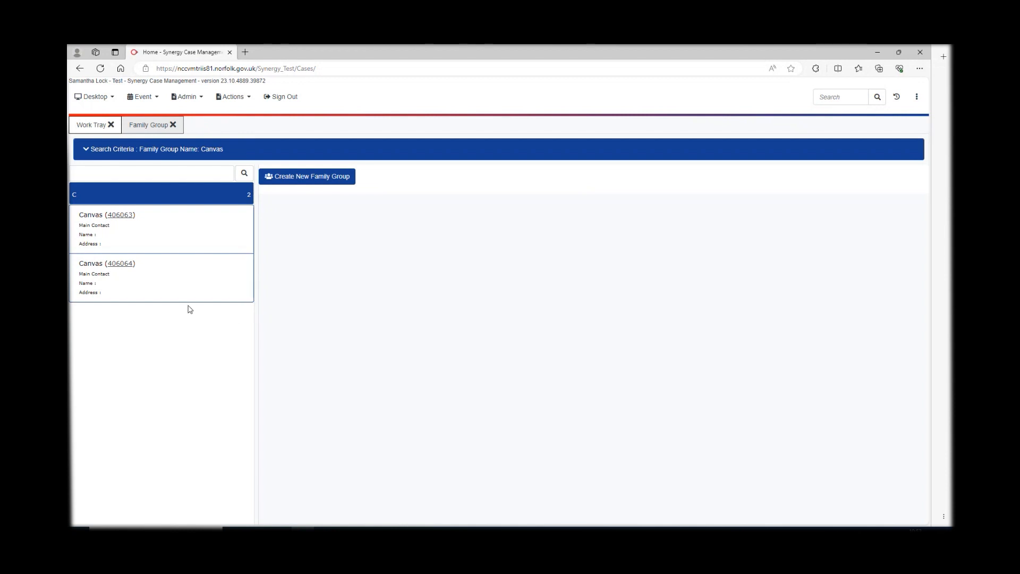
# - Open the three-member Canvas group and search all people by first and family name to add
pyautogui.click(170, 279)
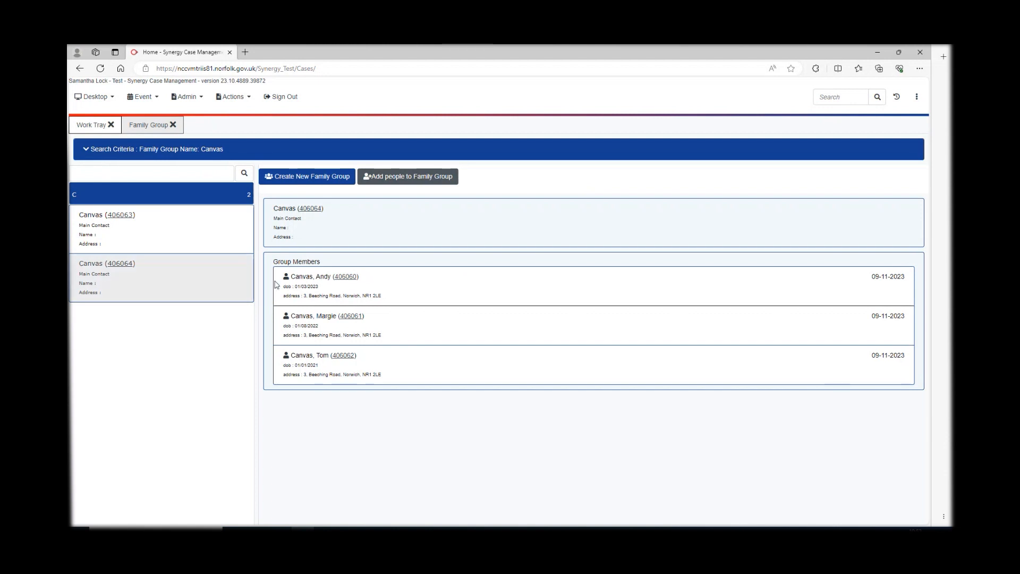
pyautogui.click(411, 179)
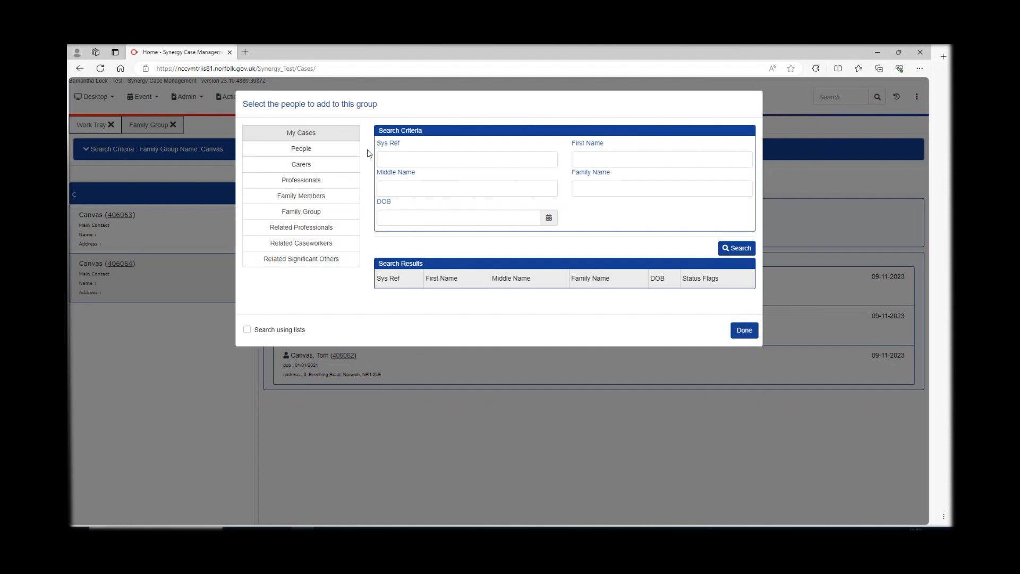
pyautogui.click(308, 154)
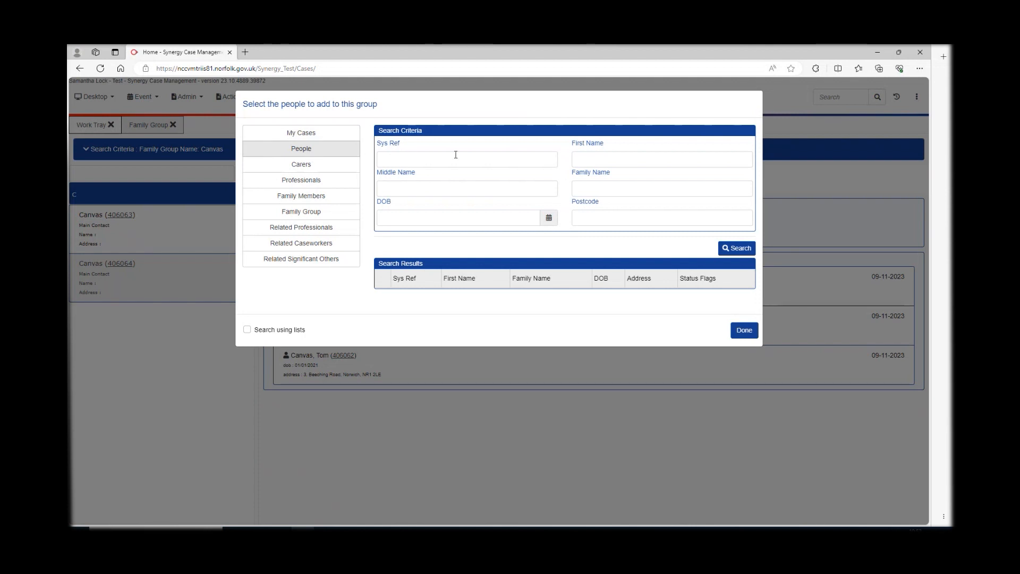
pyautogui.click(584, 161)
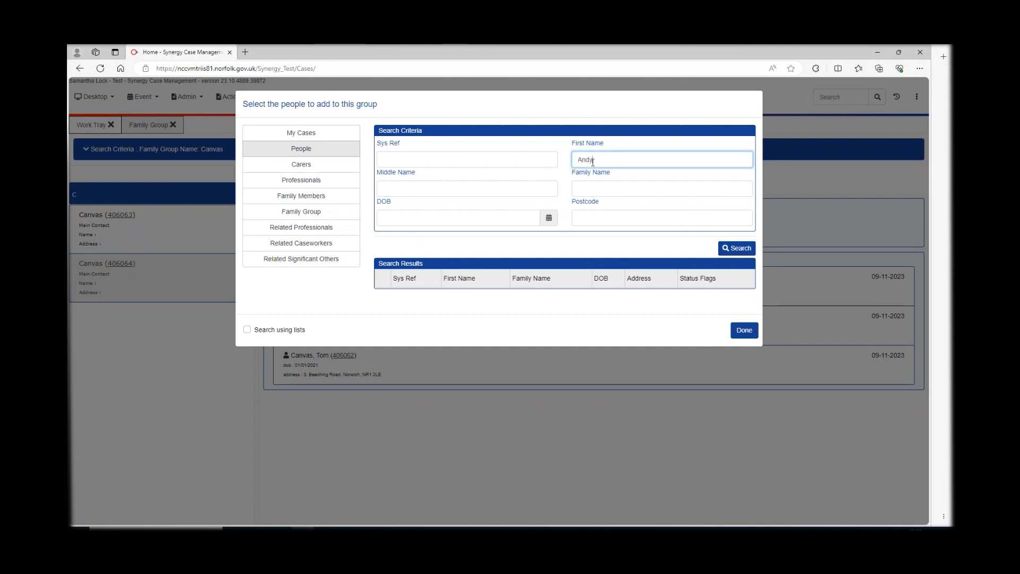
pyautogui.click(592, 187)
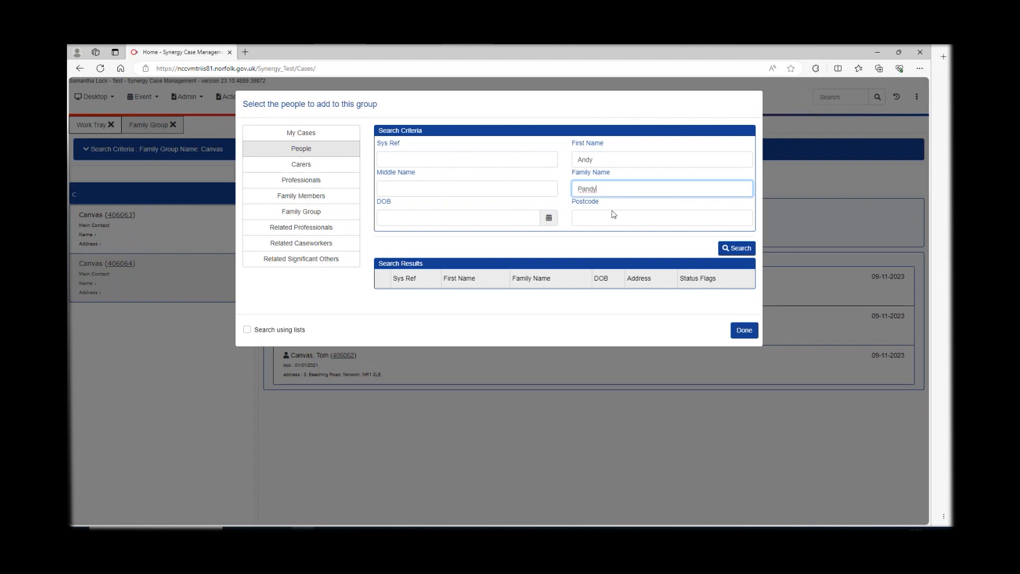
pyautogui.click(738, 252)
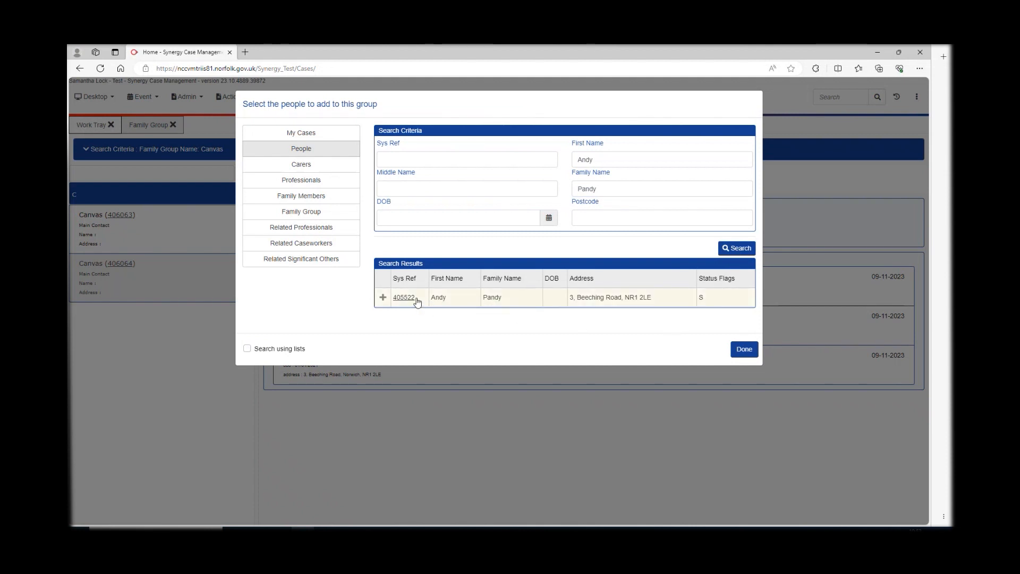
# - Pick the first match, try another first name and drop its 01/06/2019 match, then add the person
pyautogui.click(470, 300)
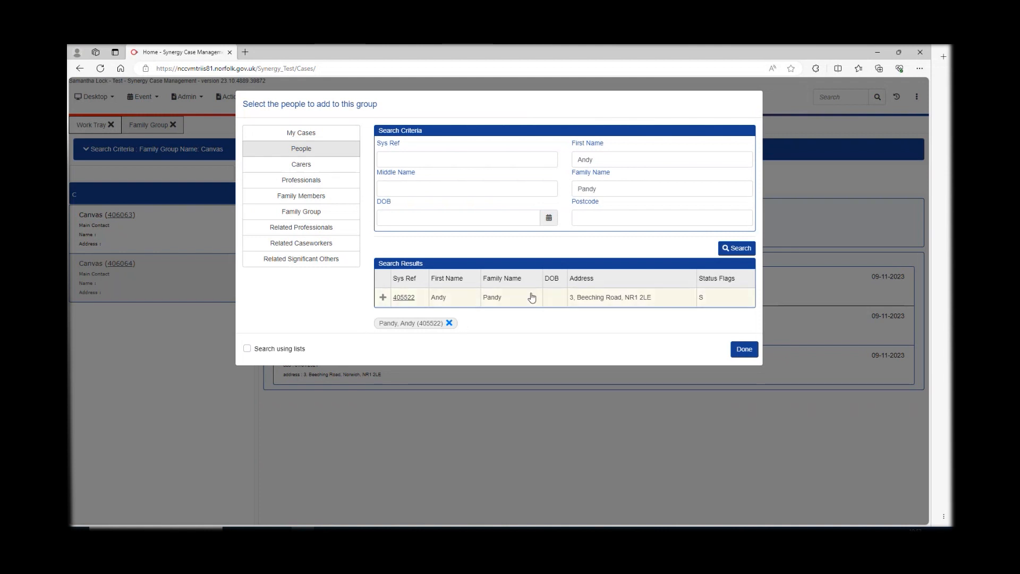
pyautogui.click(587, 160)
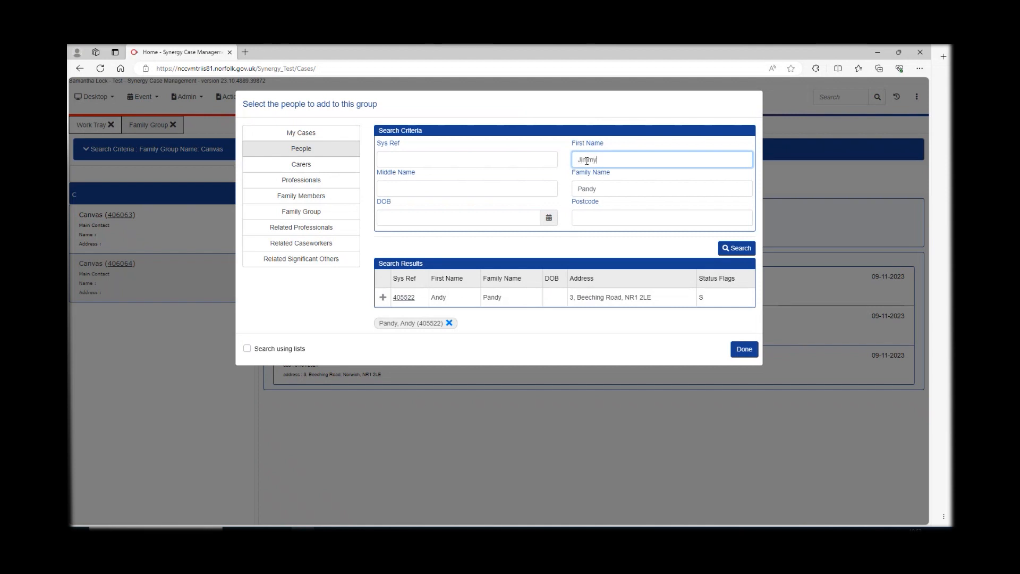
pyautogui.click(737, 248)
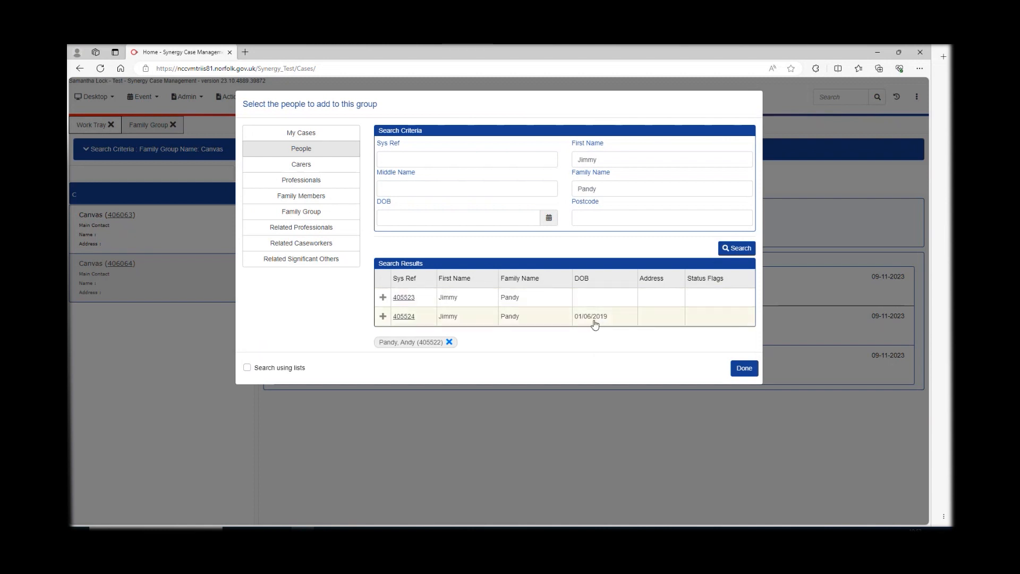
pyautogui.click(478, 318)
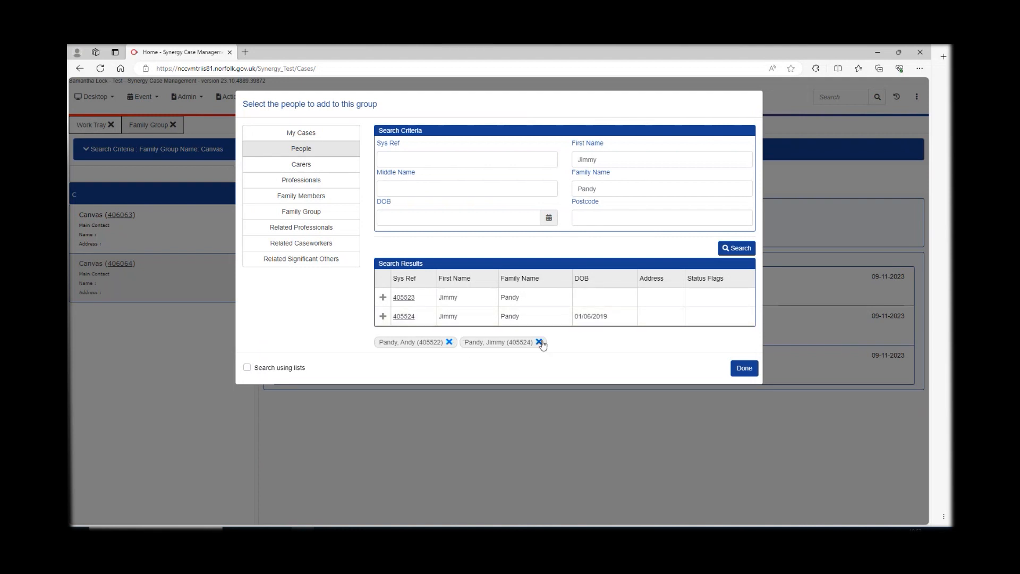
pyautogui.click(539, 341)
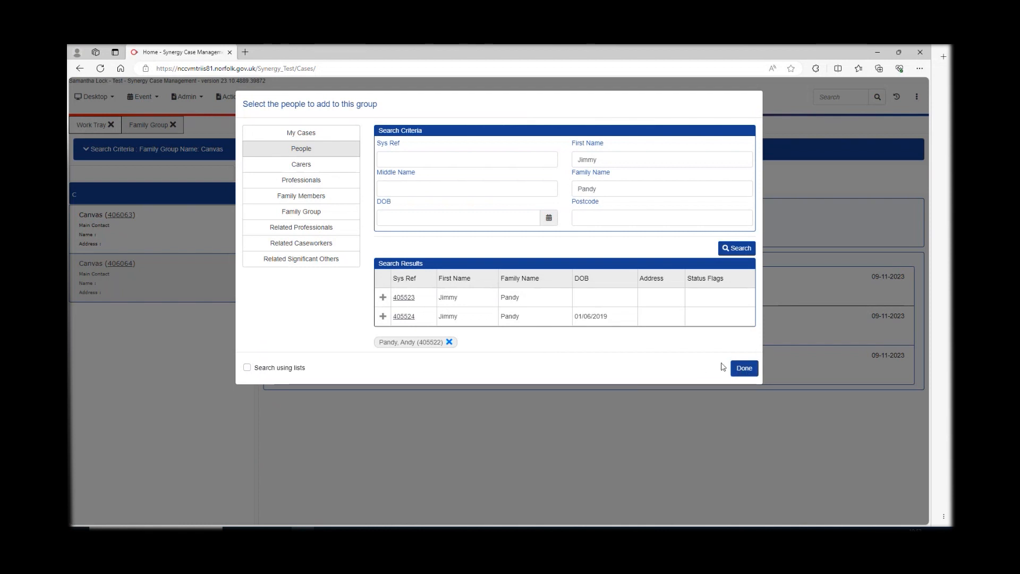
pyautogui.click(744, 369)
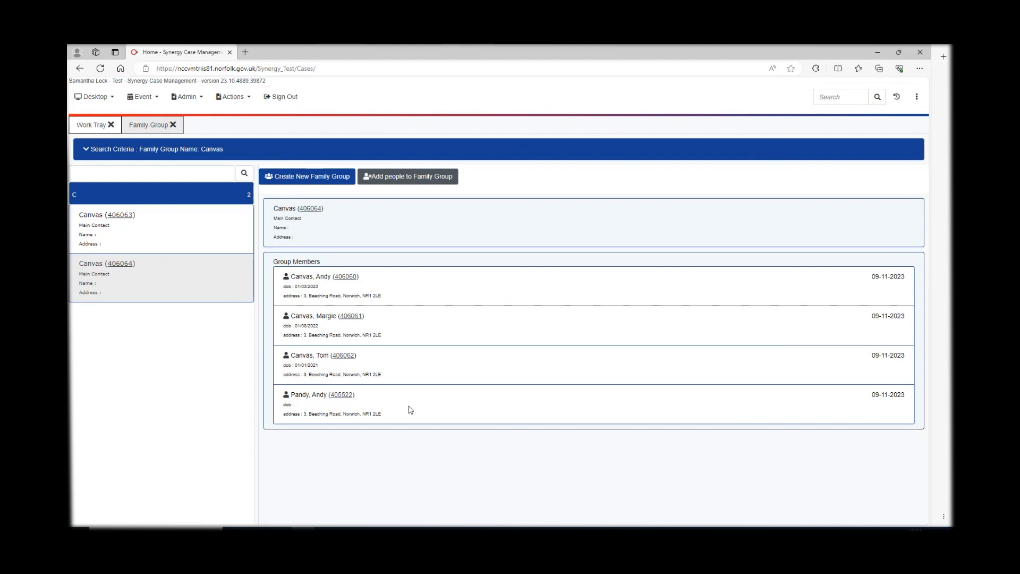
# - Open the new member's person record from their Sys Ref link under Group Members
pyautogui.click(340, 395)
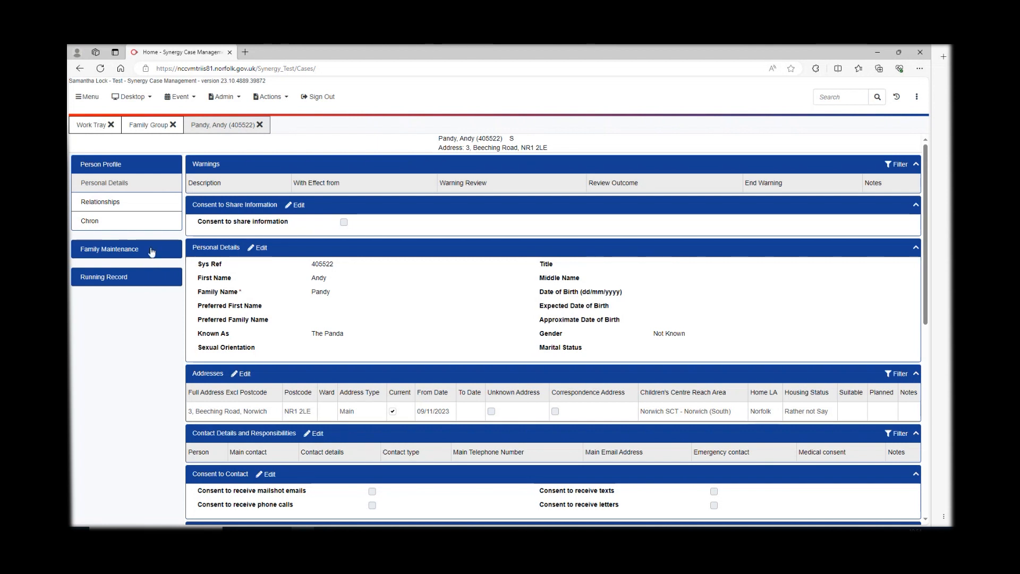
# - Open the new group member's family relationships from Family Maintenance and switch to edit mode
pyautogui.click(117, 250)
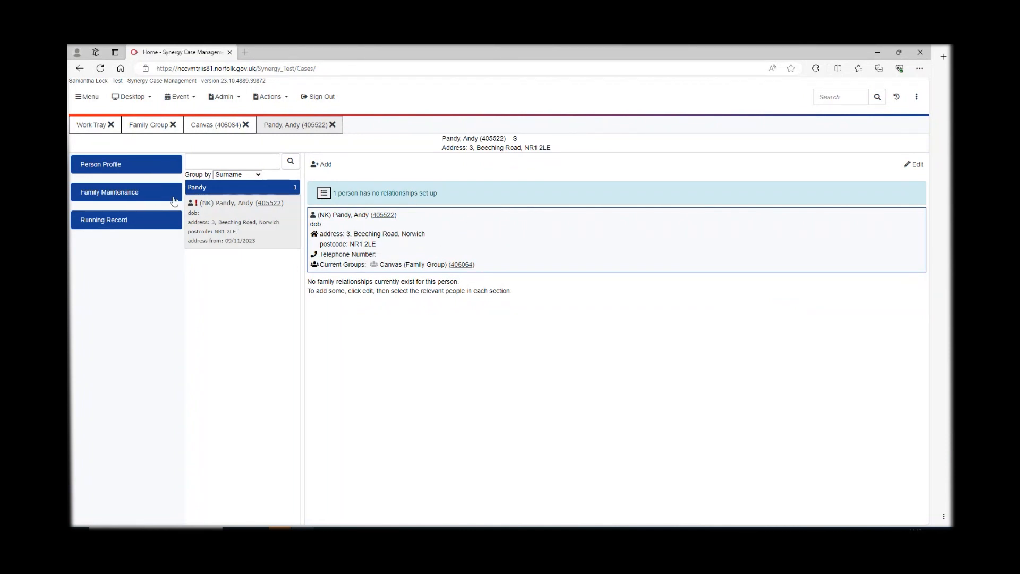
pyautogui.click(915, 164)
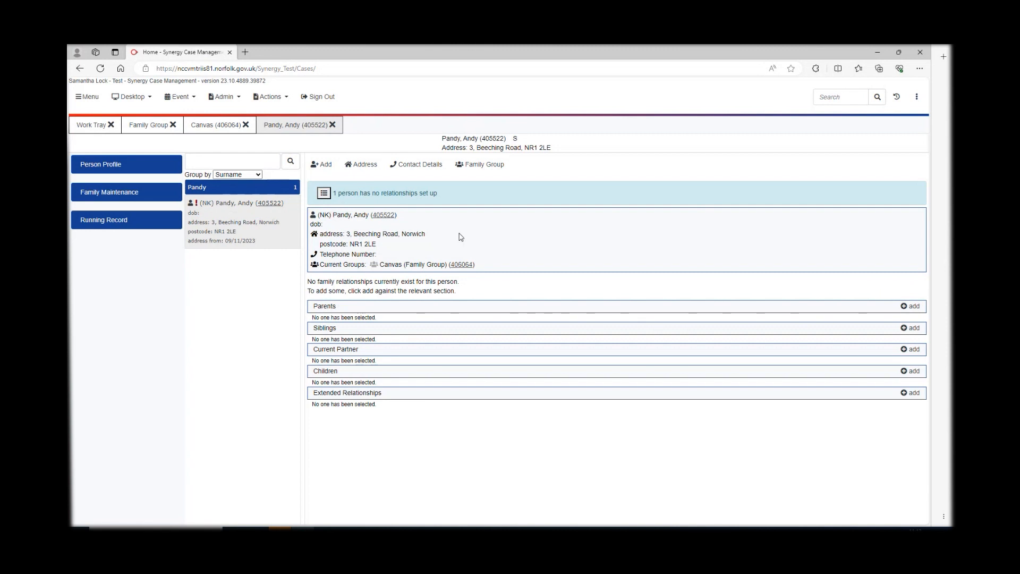
# - Search by the family surname and add the three matching family members to the family list
pyautogui.click(324, 166)
pyautogui.click(388, 271)
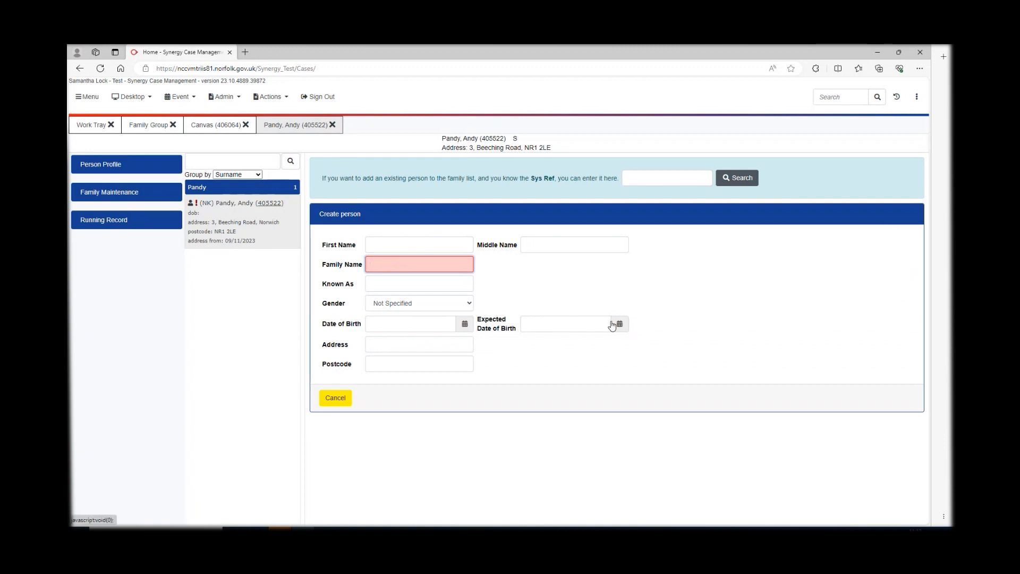
pyautogui.write('Canvas')
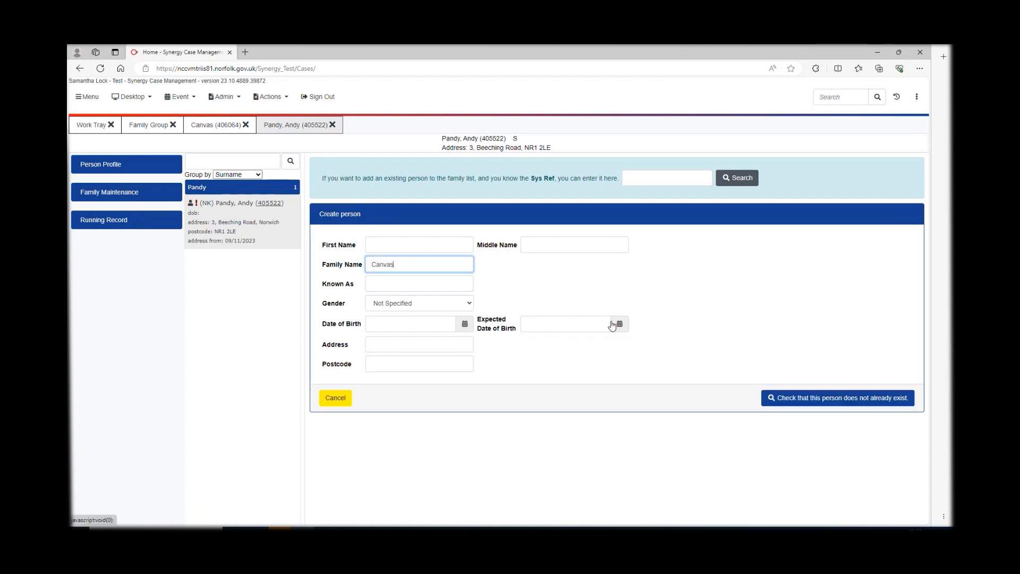
pyautogui.click(781, 403)
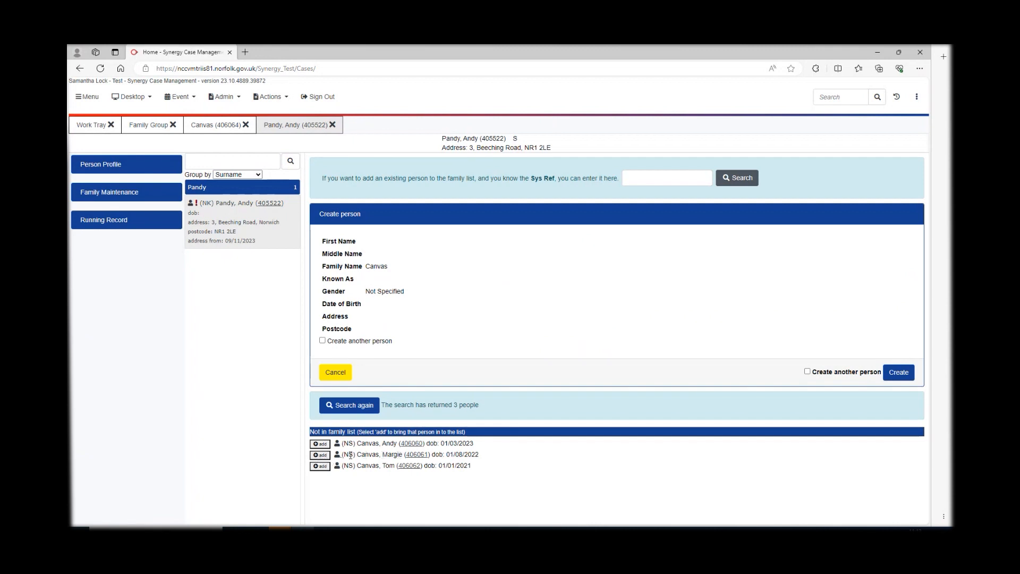
pyautogui.click(320, 456)
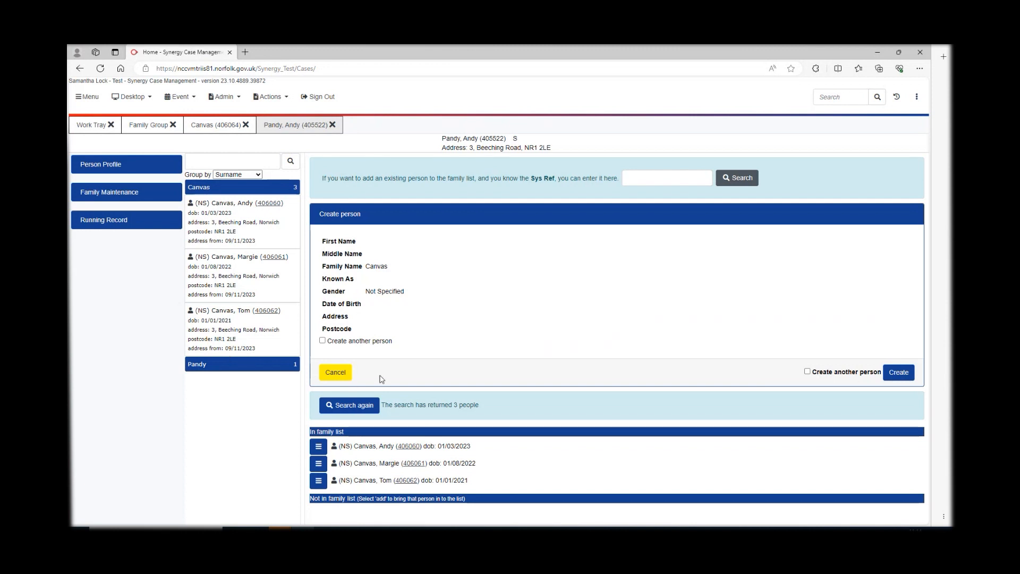
# - Add the family member born 01/08/2022 as this person's Step Parent relationship
pyautogui.click(344, 373)
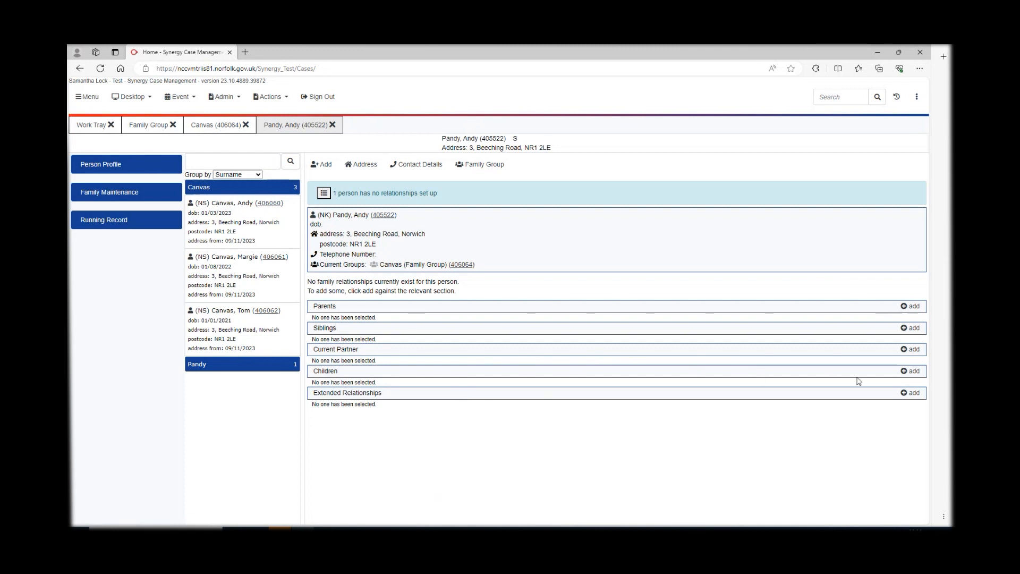
pyautogui.click(912, 371)
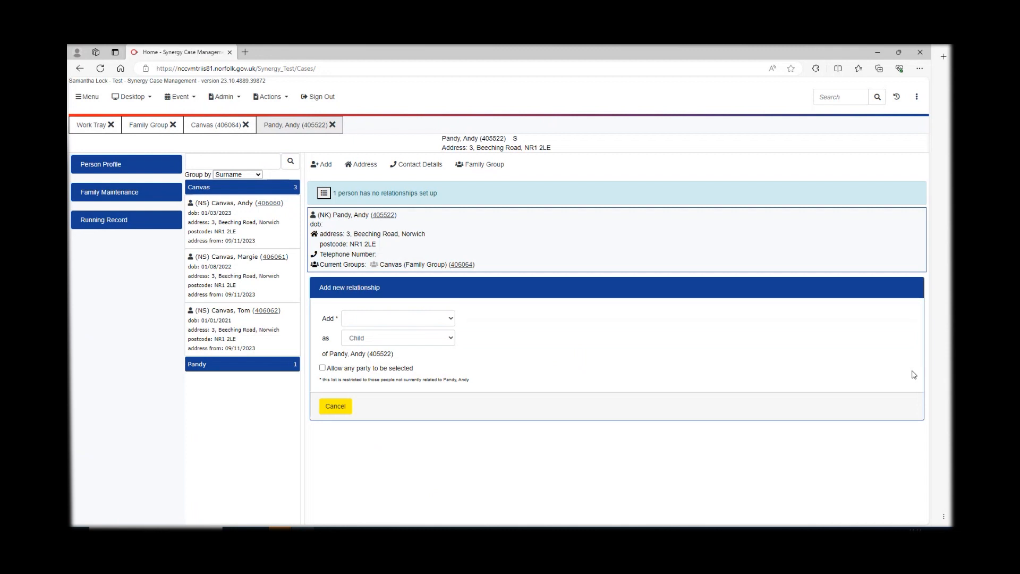
pyautogui.click(451, 320)
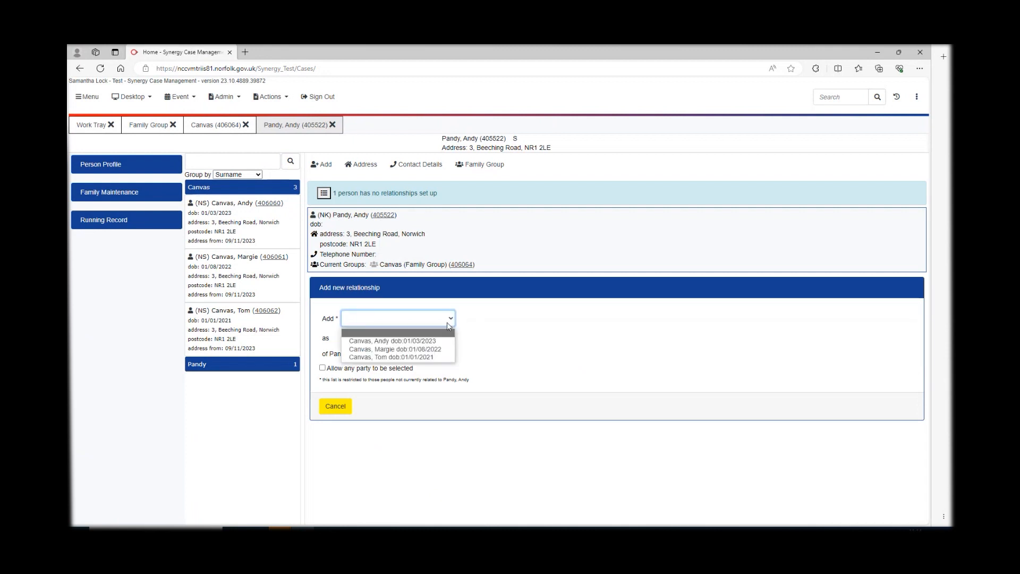
pyautogui.click(428, 349)
pyautogui.click(425, 339)
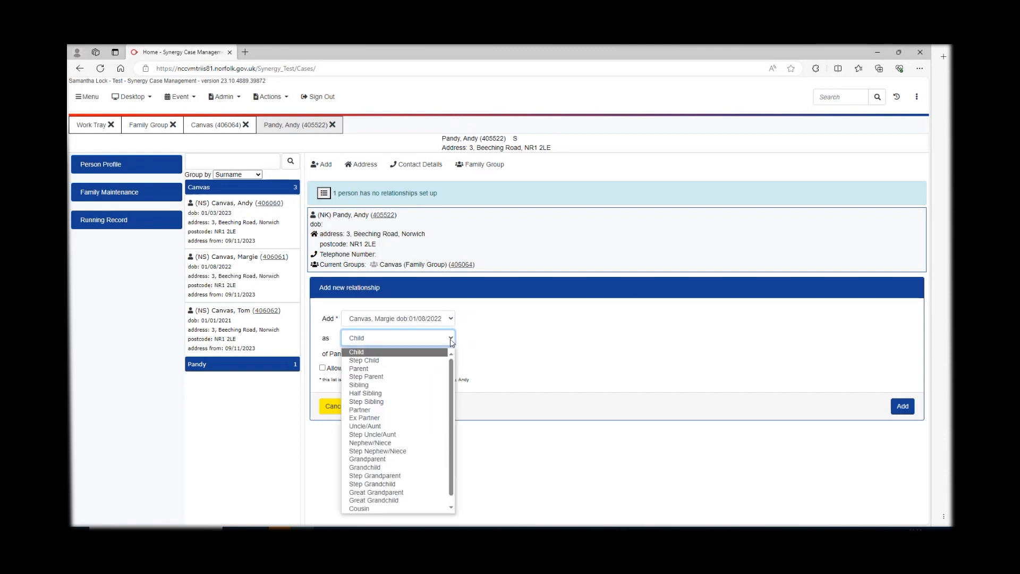
pyautogui.click(408, 377)
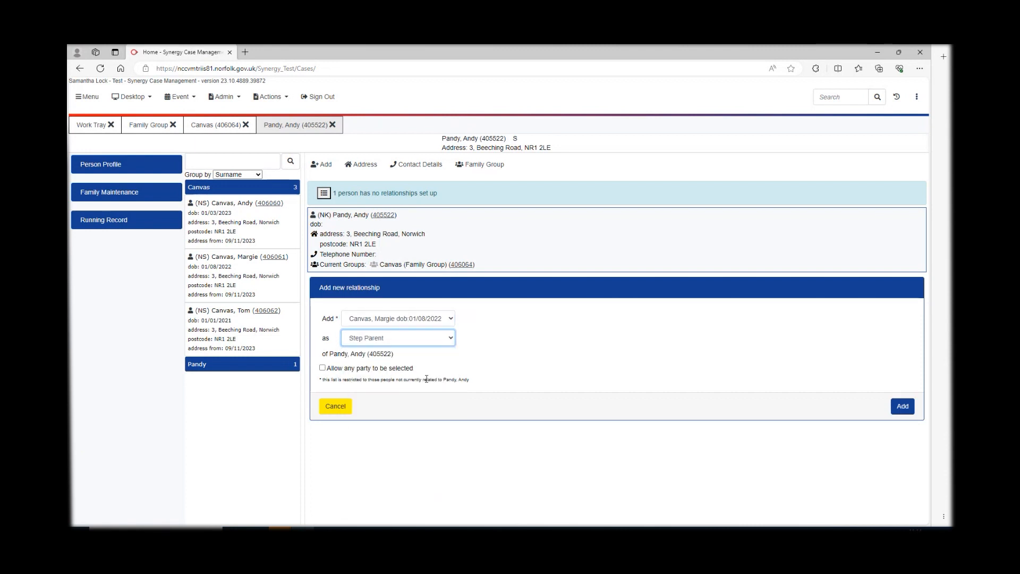
pyautogui.click(903, 406)
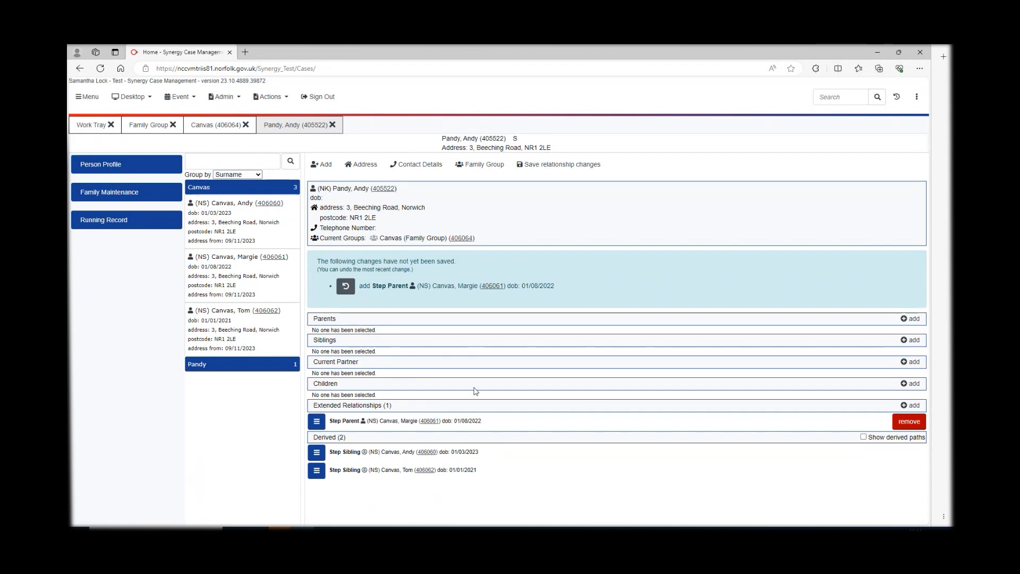
# - Save the pending relationship changes and go to the family group page
pyautogui.click(555, 165)
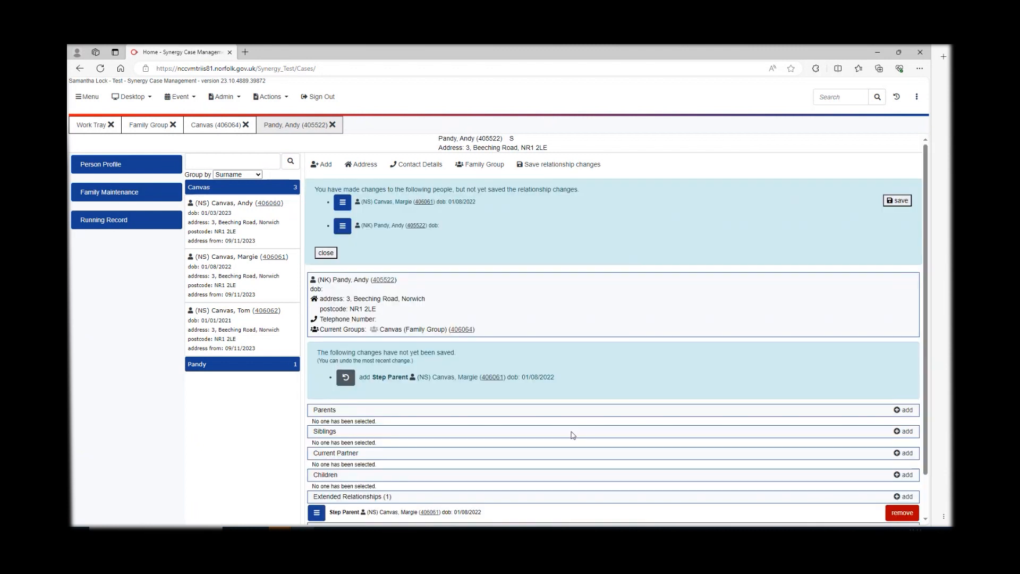
pyautogui.click(898, 201)
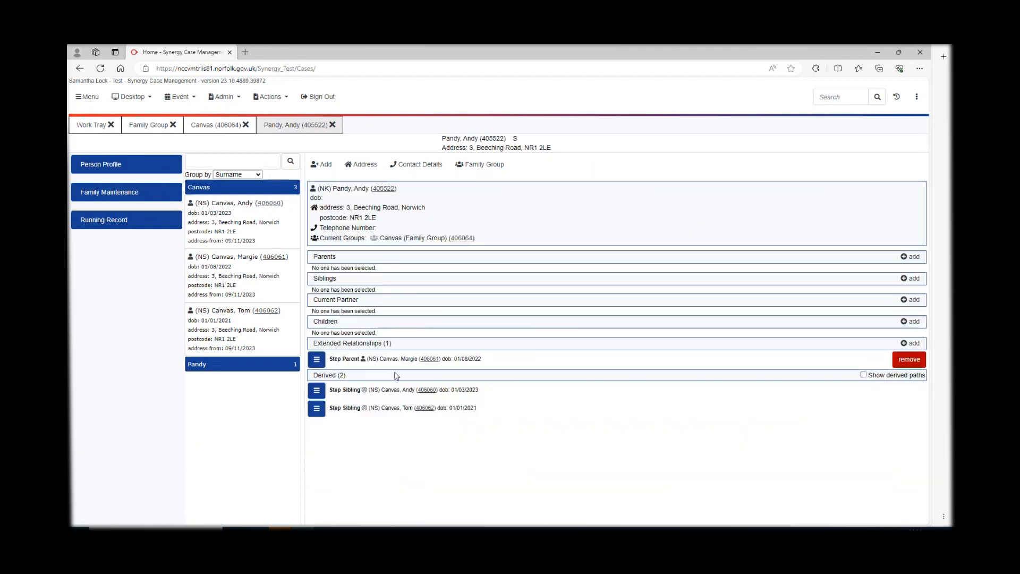
pyautogui.click(462, 239)
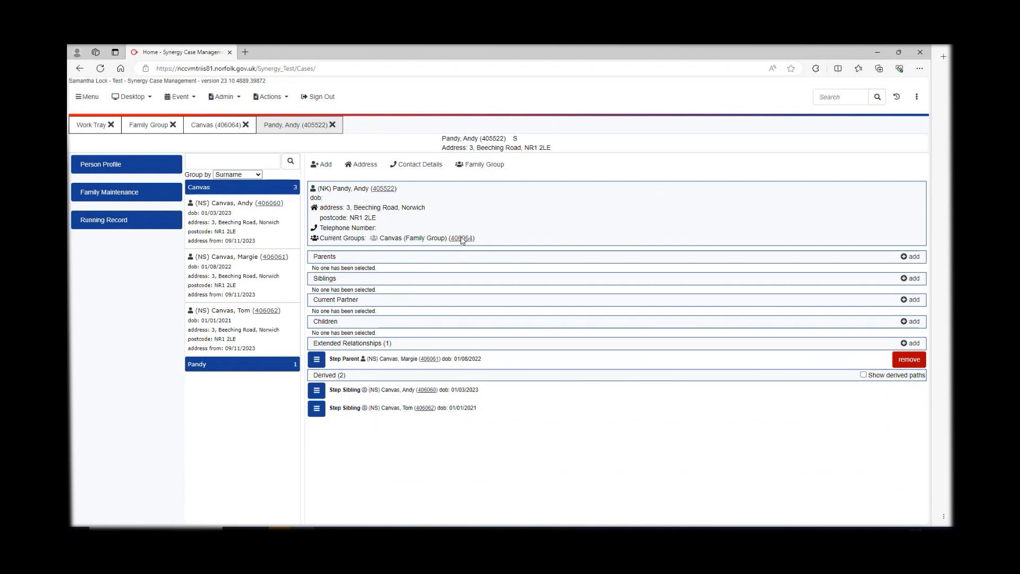